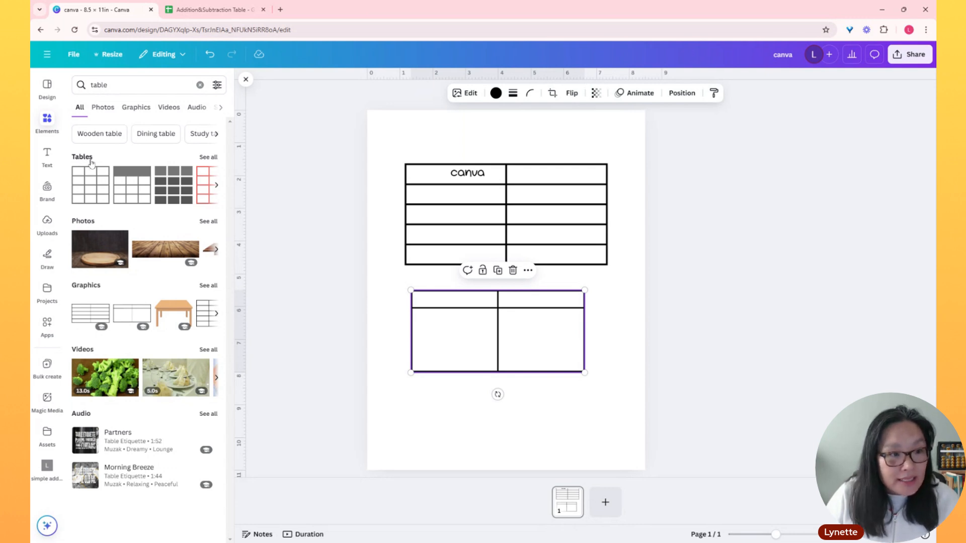
Insert a plain three-column table and stack it below the two table graphics, moving both graphics higher on the page
{"action": "left_click", "coordinate": [90, 181]}
{"action": "left_click_drag", "start_coordinate": [503, 302], "coordinate": [508, 357]}
{"action": "left_click_drag", "start_coordinate": [521, 283], "coordinate": [516, 401]}
{"action": "left_click_drag", "start_coordinate": [572, 214], "coordinate": [572, 189]}
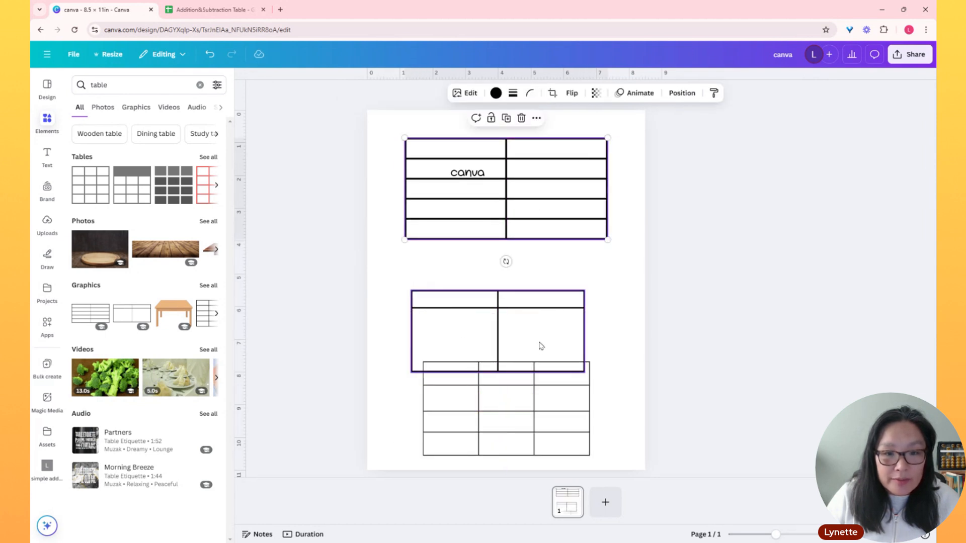
{"action": "left_click_drag", "start_coordinate": [542, 350], "coordinate": [541, 305]}
{"action": "left_click_drag", "start_coordinate": [534, 392], "coordinate": [517, 367]}
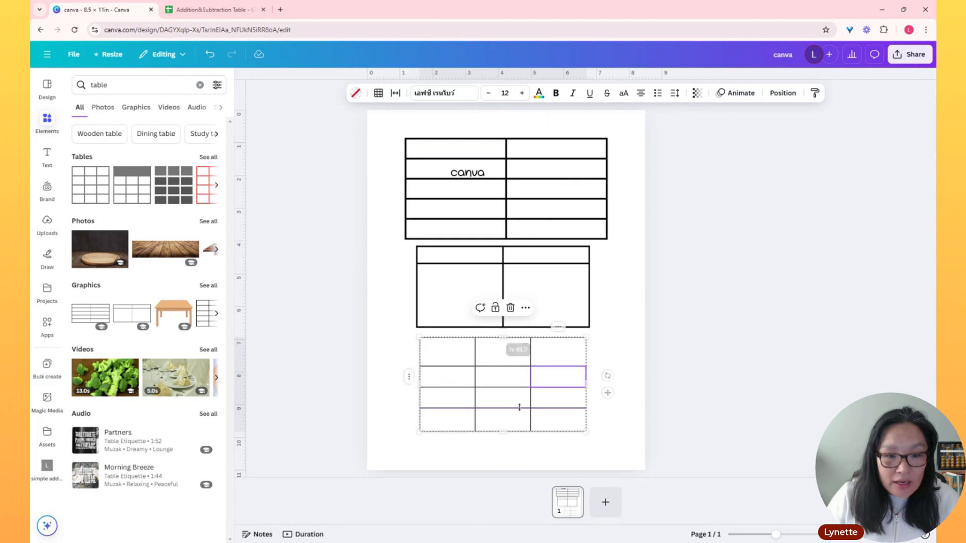
Make the new table's last row taller, stretch it nearly to the page width, and widen the first two columns
{"action": "left_click_drag", "start_coordinate": [520, 408], "coordinate": [515, 456]}
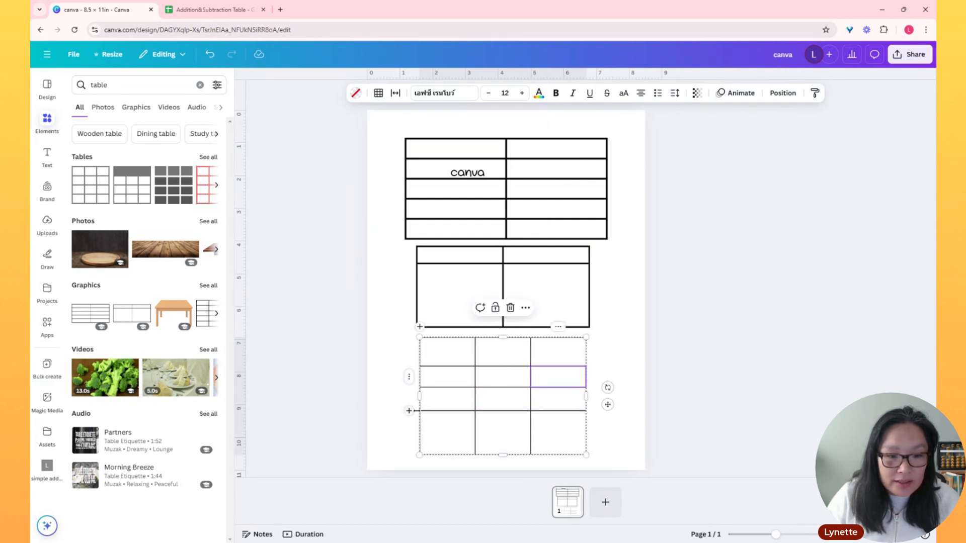
{"action": "left_click_drag", "start_coordinate": [420, 397], "coordinate": [376, 397]}
{"action": "left_click_drag", "start_coordinate": [589, 397], "coordinate": [636, 397]}
{"action": "left_click_drag", "start_coordinate": [532, 342], "coordinate": [608, 342]}
{"action": "mouse_move", "coordinate": [477, 349]}
{"action": "left_mouse_down"}
{"action": "mouse_move", "coordinate": [536, 348]}
{"action": "mouse_move", "coordinate": [430, 348]}
{"action": "mouse_move", "coordinate": [550, 348]}
{"action": "mouse_move", "coordinate": [483, 348]}
{"action": "left_mouse_up"}
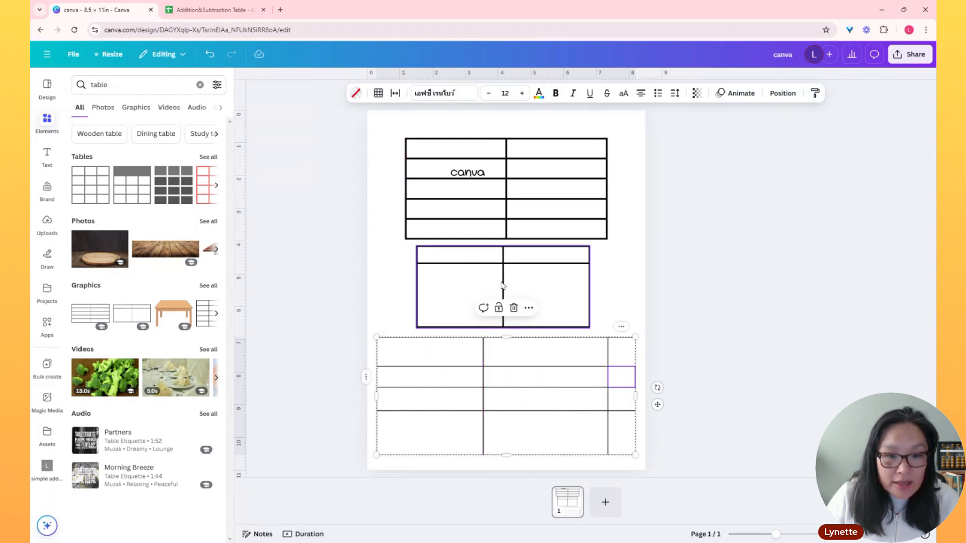
Shift the middle two-column table graphic slightly to the left on the page
{"action": "left_click", "coordinate": [503, 285]}
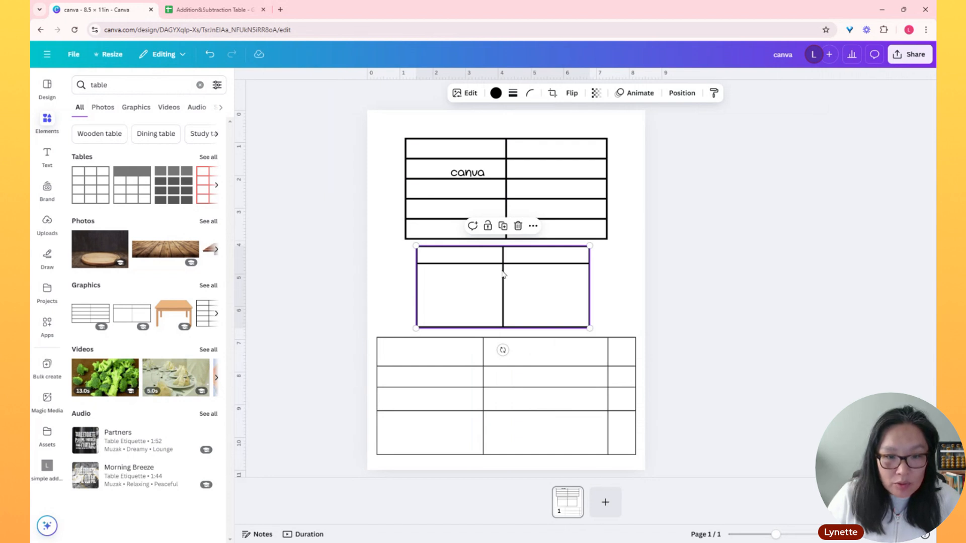
{"action": "left_click_drag", "start_coordinate": [503, 274], "coordinate": [489, 272]}
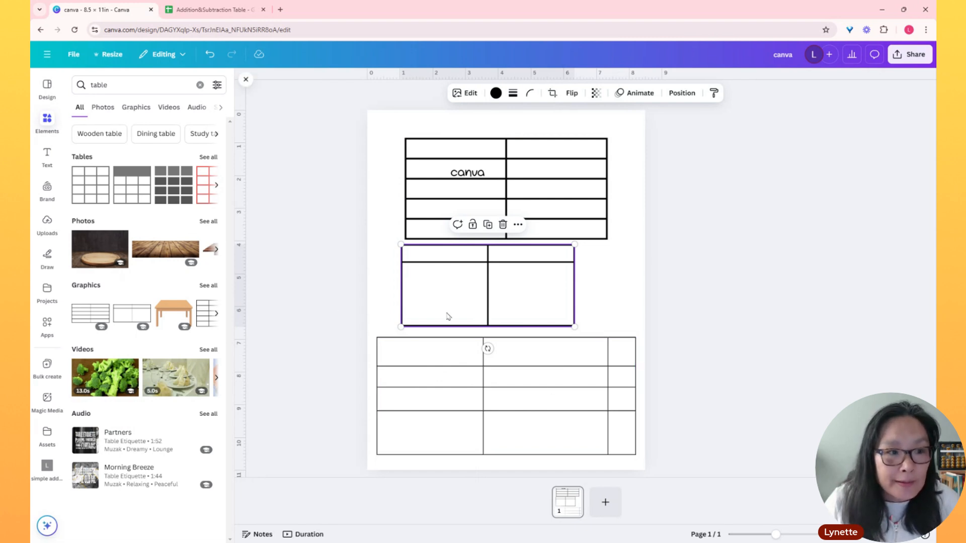
{"action": "left_click", "coordinate": [449, 359]}
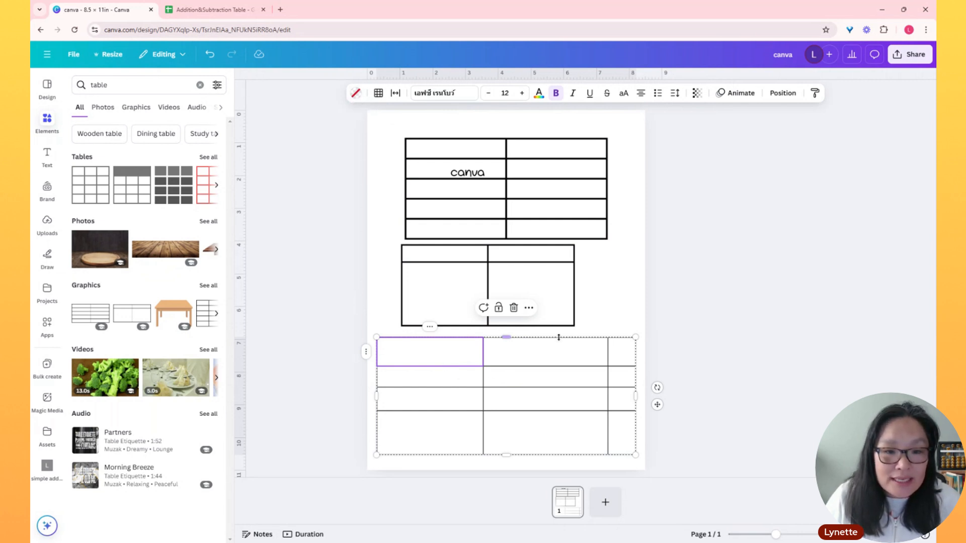
{"action": "left_click", "coordinate": [431, 361]}
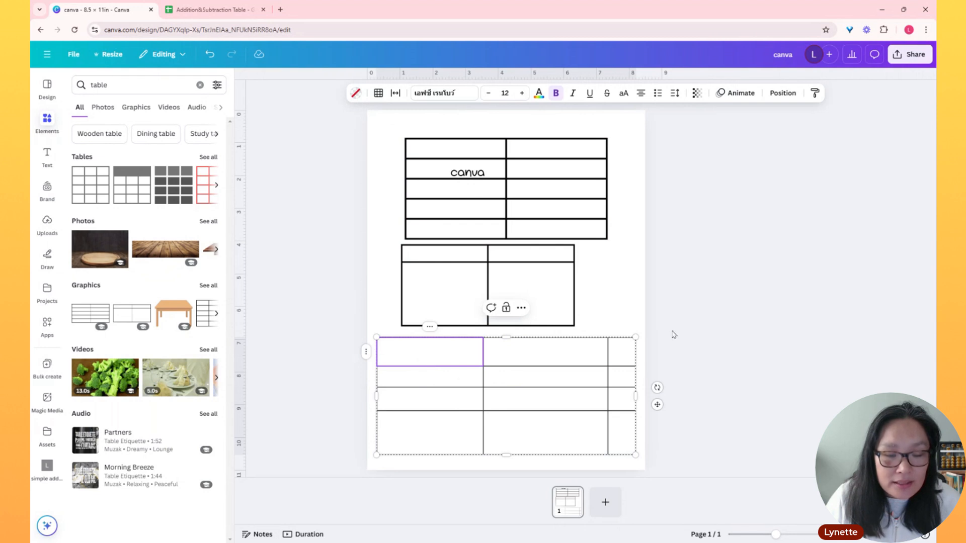
{"action": "left_click", "coordinate": [627, 319]}
Fill all three header cells of the lower table with the purple from the AMALC palette
{"action": "left_click", "coordinate": [401, 359]}
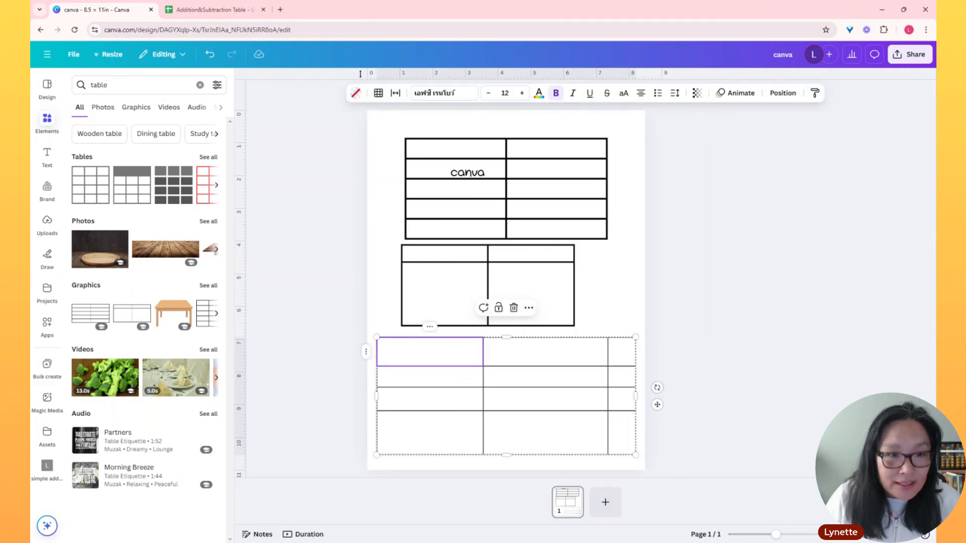
{"action": "left_click", "coordinate": [356, 94]}
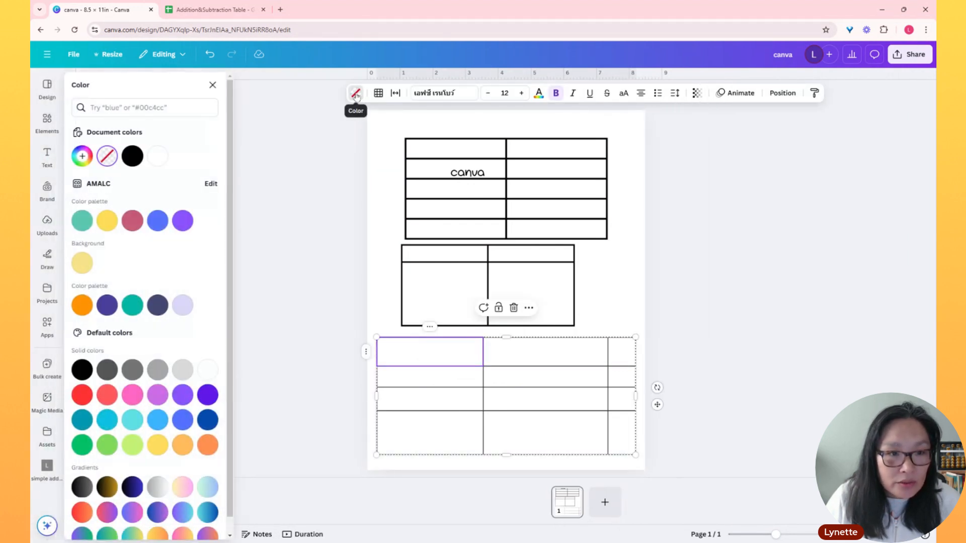
{"action": "left_click", "coordinate": [178, 227]}
{"action": "left_click", "coordinate": [532, 352]}
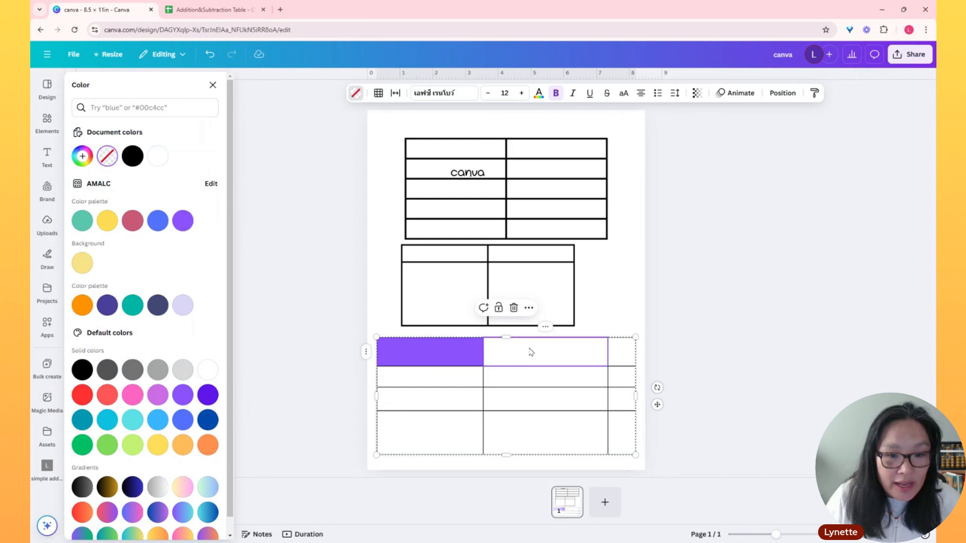
{"action": "left_click", "coordinate": [182, 221]}
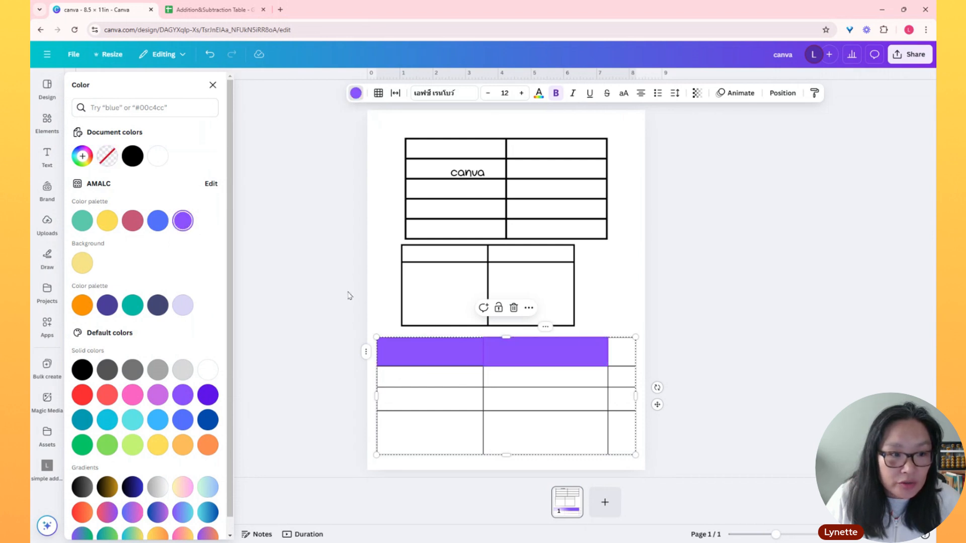
{"action": "left_click", "coordinate": [623, 354]}
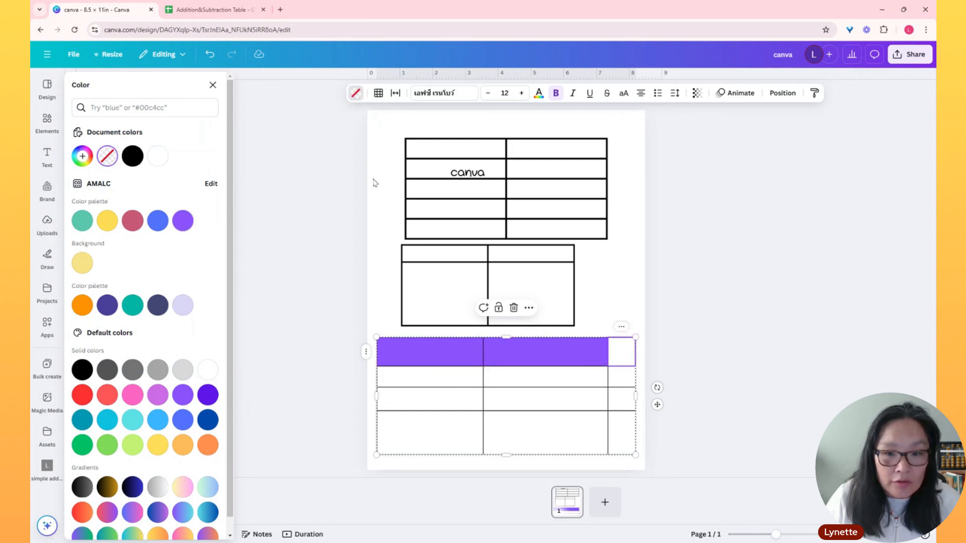
{"action": "left_click", "coordinate": [183, 221]}
Set the transparency of the table with the purple header to 46
{"action": "left_click", "coordinate": [493, 191]}
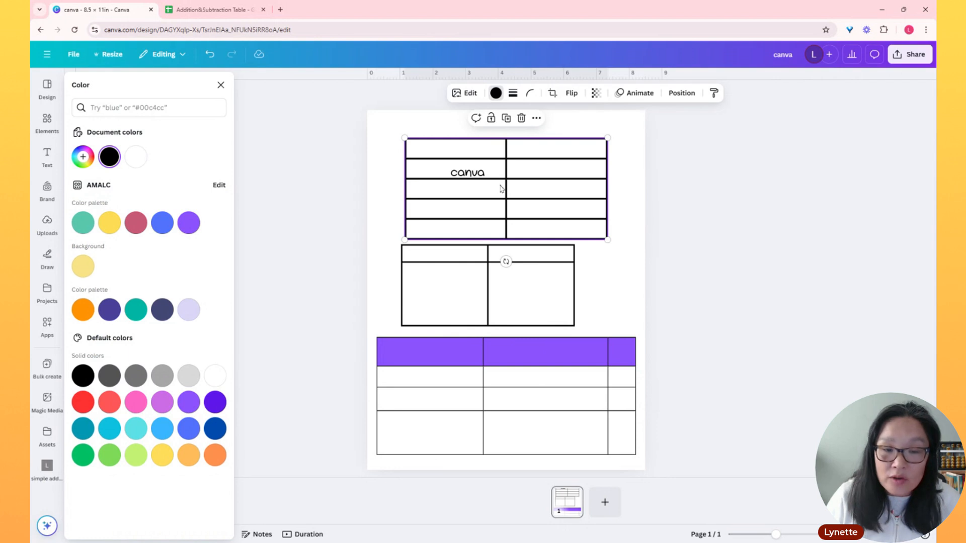
{"action": "left_click", "coordinate": [503, 352]}
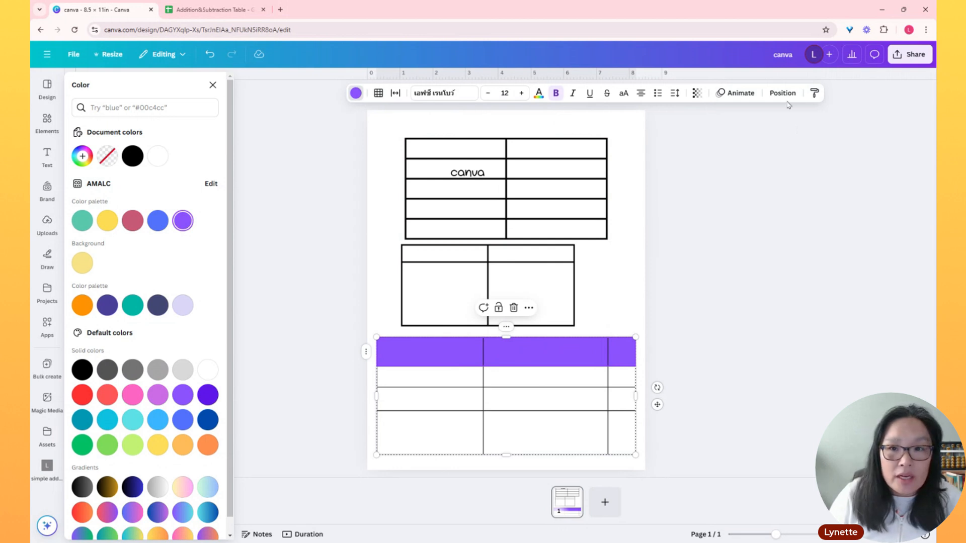
{"action": "left_click", "coordinate": [696, 93]}
{"action": "left_click_drag", "start_coordinate": [723, 137], "coordinate": [683, 141]}
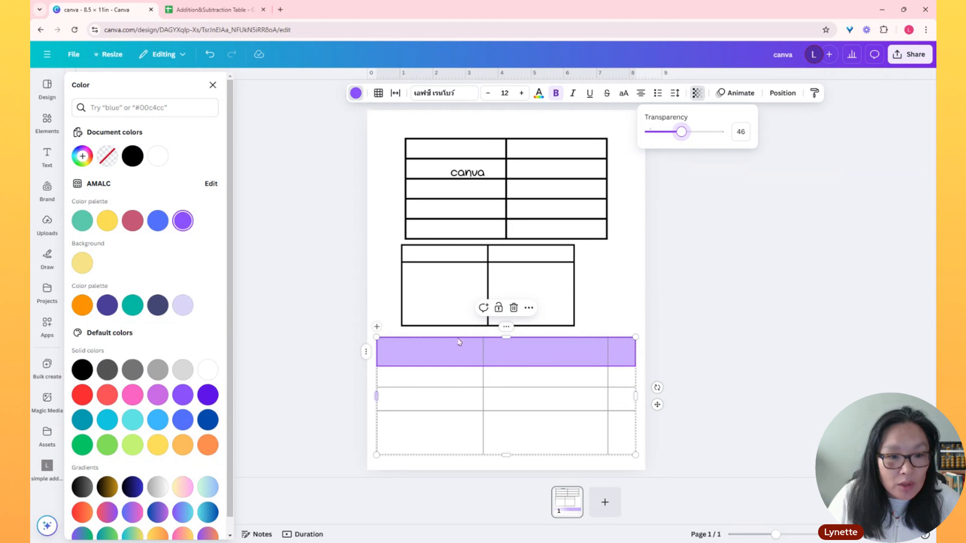
{"action": "left_click", "coordinate": [636, 218]}
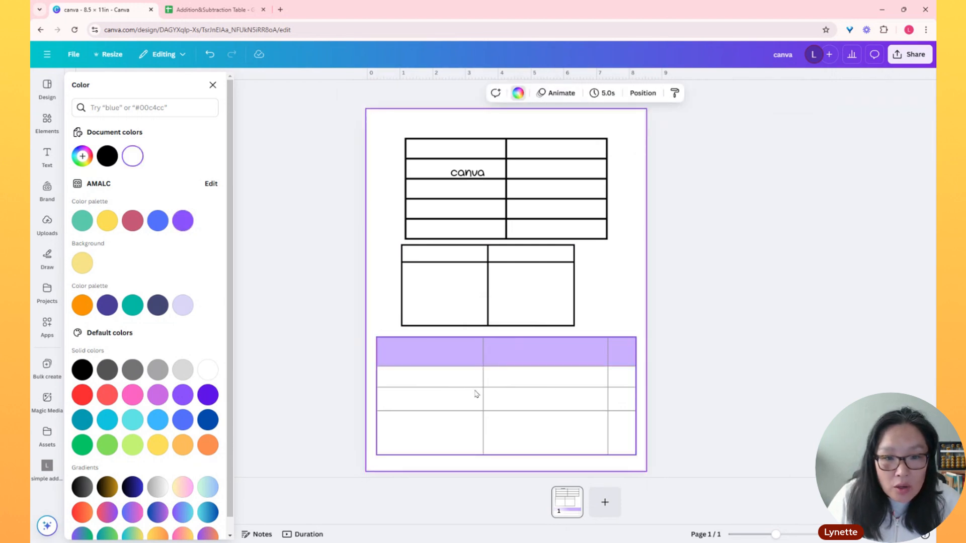
Size the lower table's rows equally and its columns equally
{"action": "left_click", "coordinate": [378, 338]}
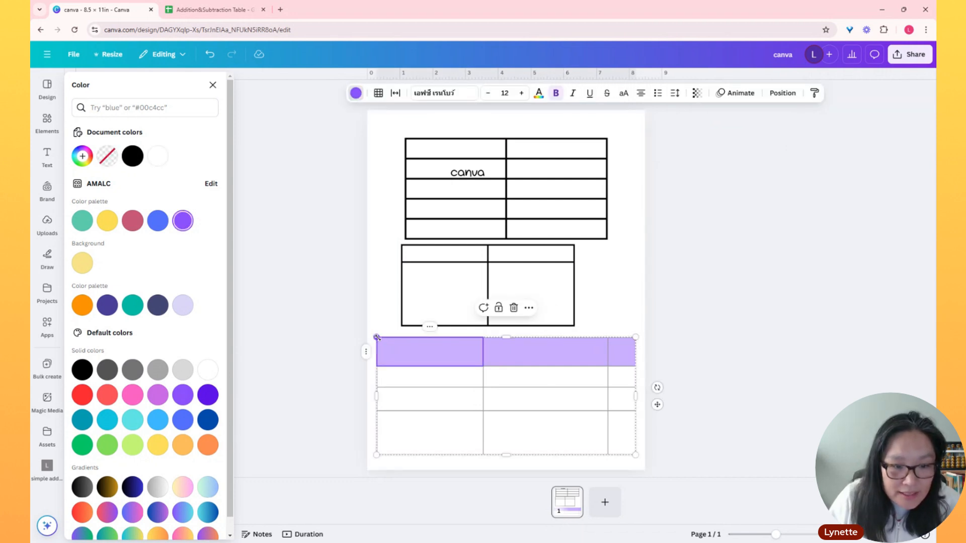
{"action": "left_click", "coordinate": [635, 337]}
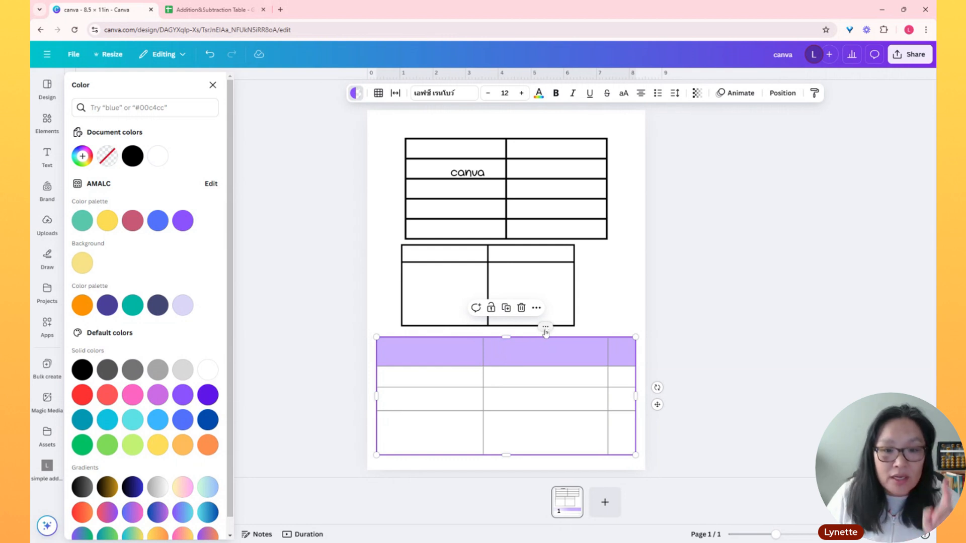
{"action": "left_click", "coordinate": [546, 327]}
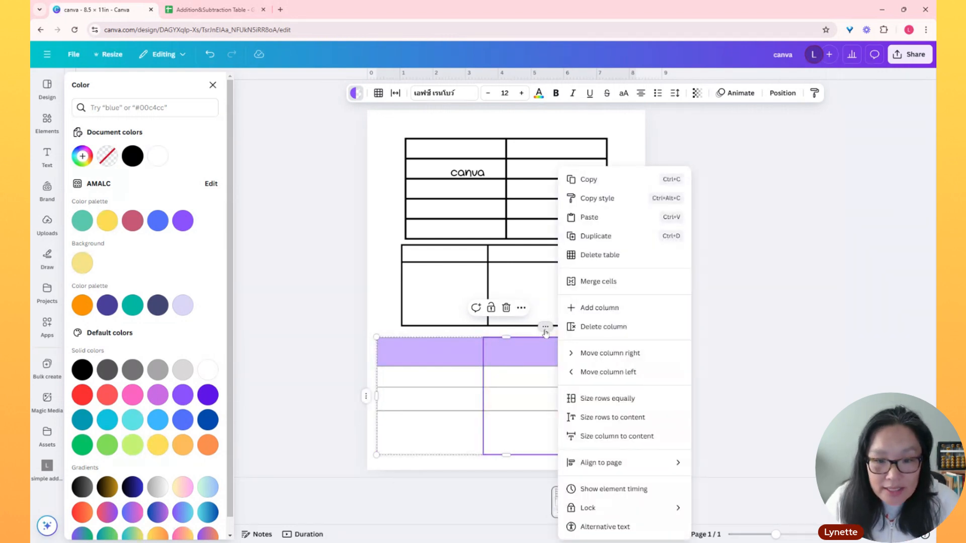
{"action": "left_click", "coordinate": [606, 400]}
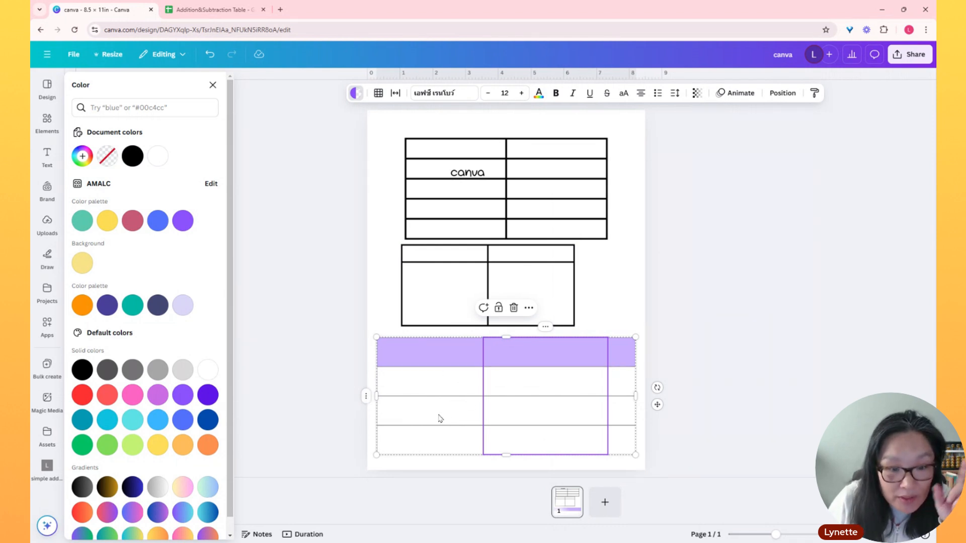
{"action": "right_click", "coordinate": [366, 400]}
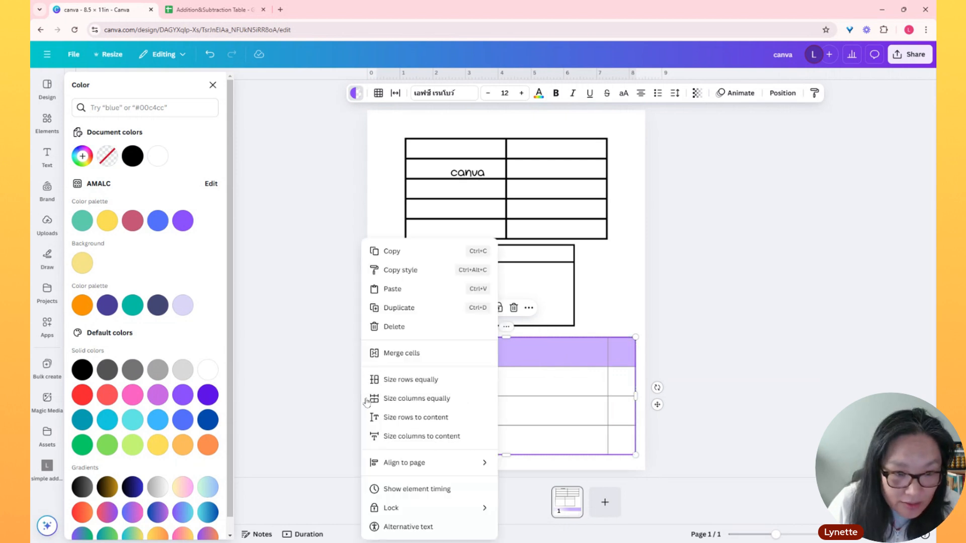
{"action": "left_click", "coordinate": [423, 402]}
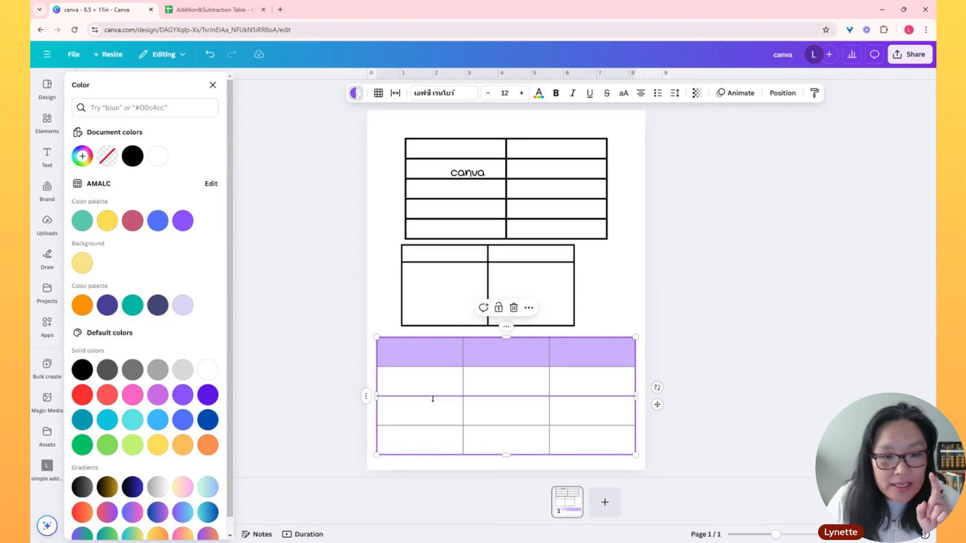
Set the cell spacing to 13 with the first cell below the purple header selected
{"action": "left_click", "coordinate": [404, 380]}
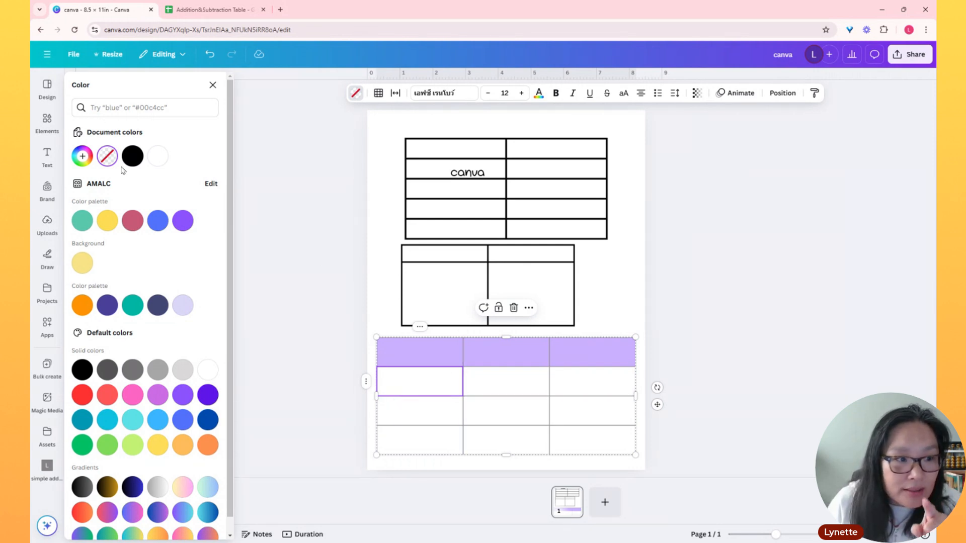
{"action": "left_click", "coordinate": [396, 93]}
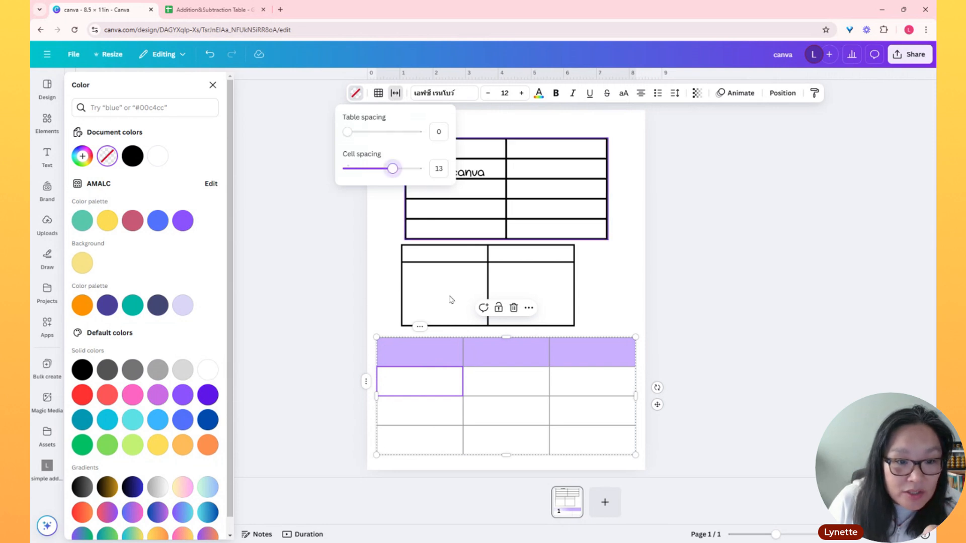
{"action": "left_click", "coordinate": [419, 380]}
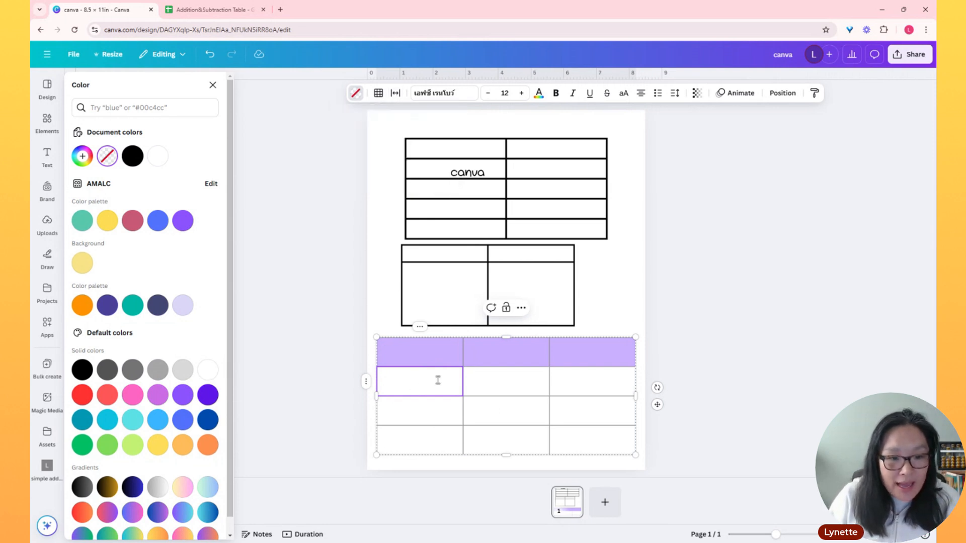
{"action": "left_click", "coordinate": [46, 156]}
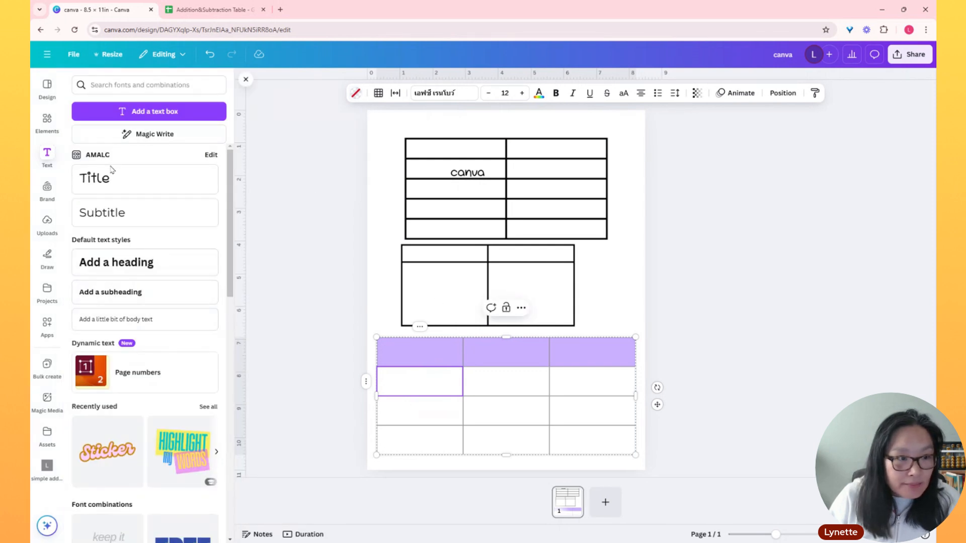
{"action": "left_click", "coordinate": [129, 188]}
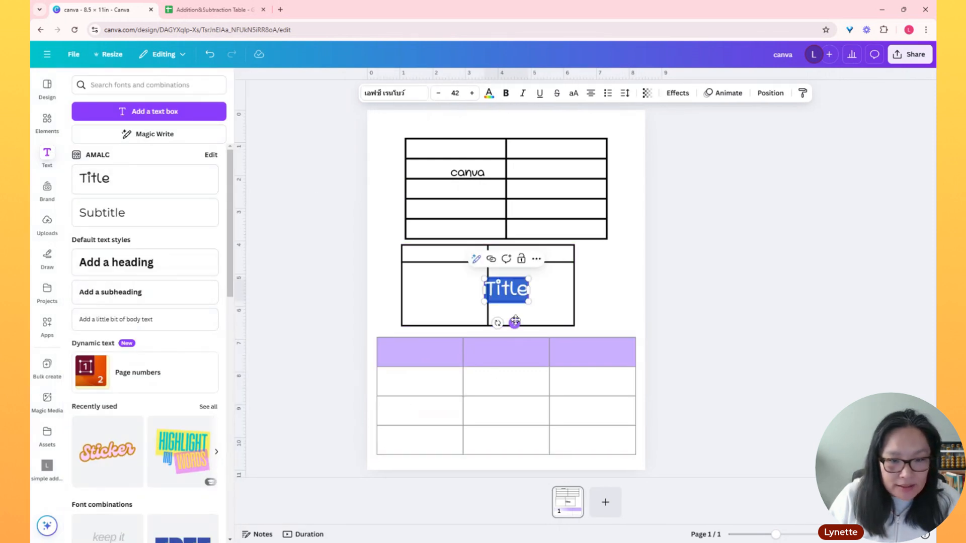
{"action": "key", "text": "BackSpace"}
Enter "fdsafdsfds" in the first cell below the header and set its font size to 56
{"action": "left_click", "coordinate": [454, 384]}
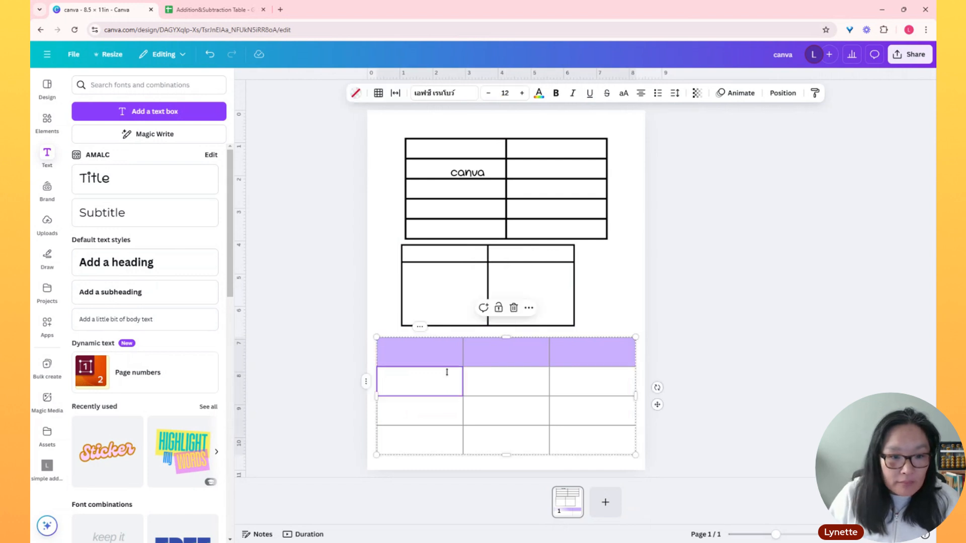
{"action": "type", "text": "fdsafdsfds"}
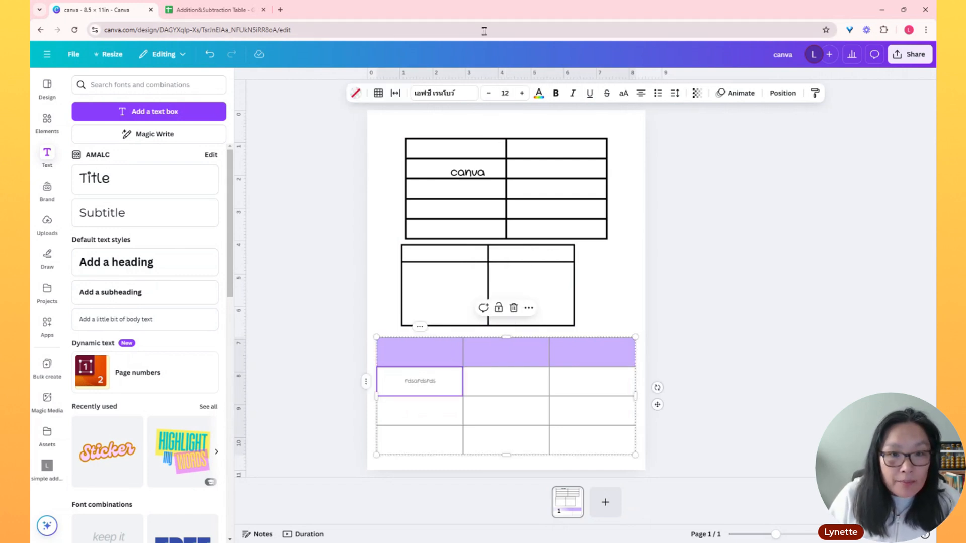
{"action": "double_click", "coordinate": [416, 389]}
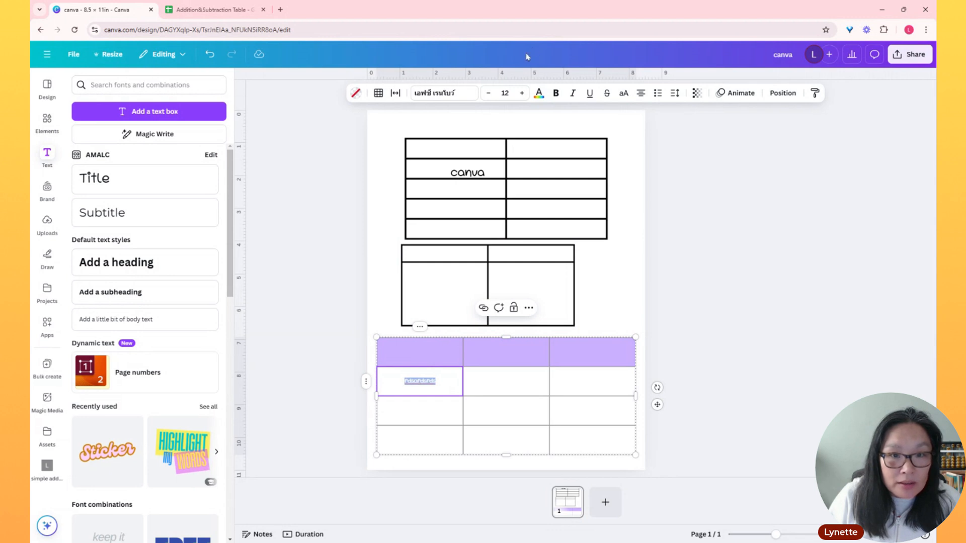
{"action": "left_click", "coordinate": [505, 93]}
{"action": "left_click", "coordinate": [509, 385]}
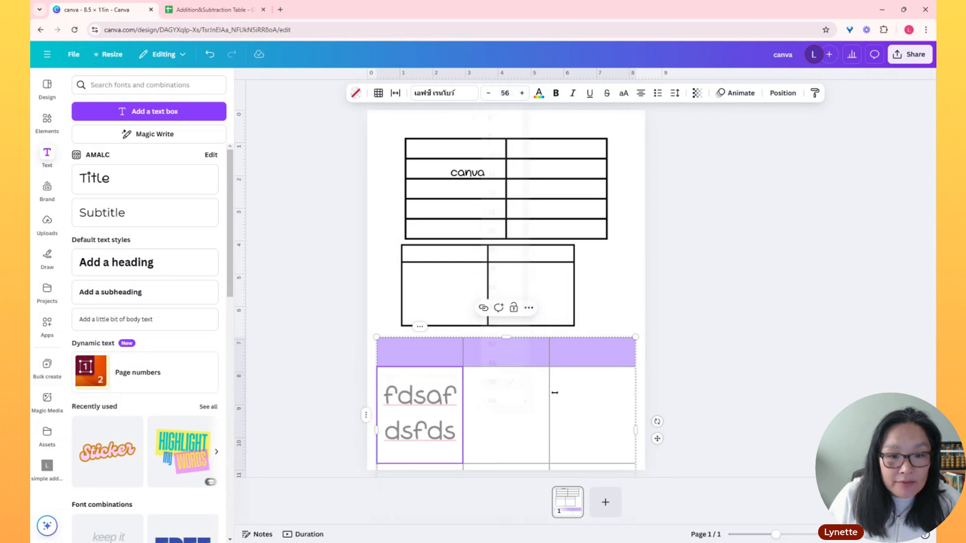
{"action": "scroll", "coordinate": [597, 332], "scroll_direction": "down", "scroll_amount": 1}
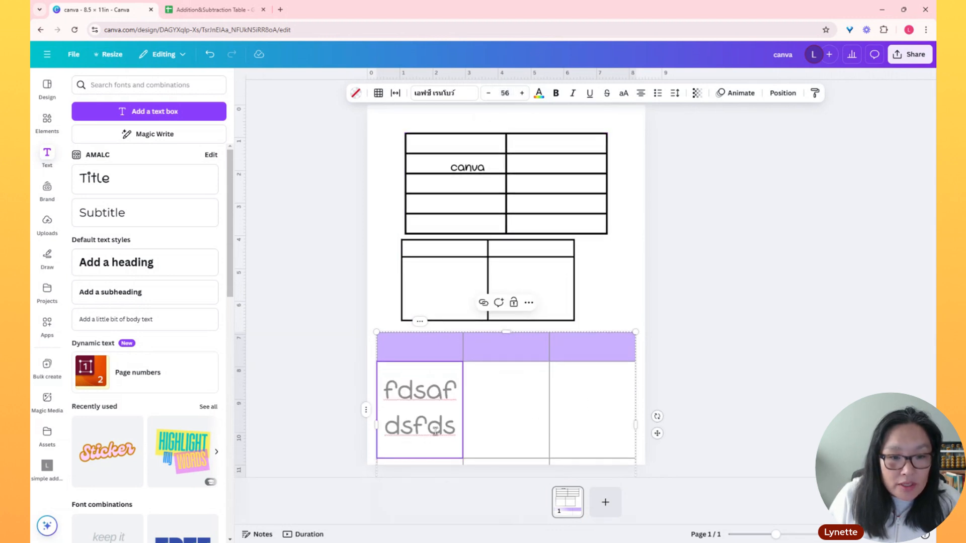
Reduce the cell spacing of the cell containing "fdsafdsfds" to 0, and raise it to 20
{"action": "left_click_drag", "start_coordinate": [422, 383], "coordinate": [485, 429]}
{"action": "left_click", "coordinate": [495, 415]}
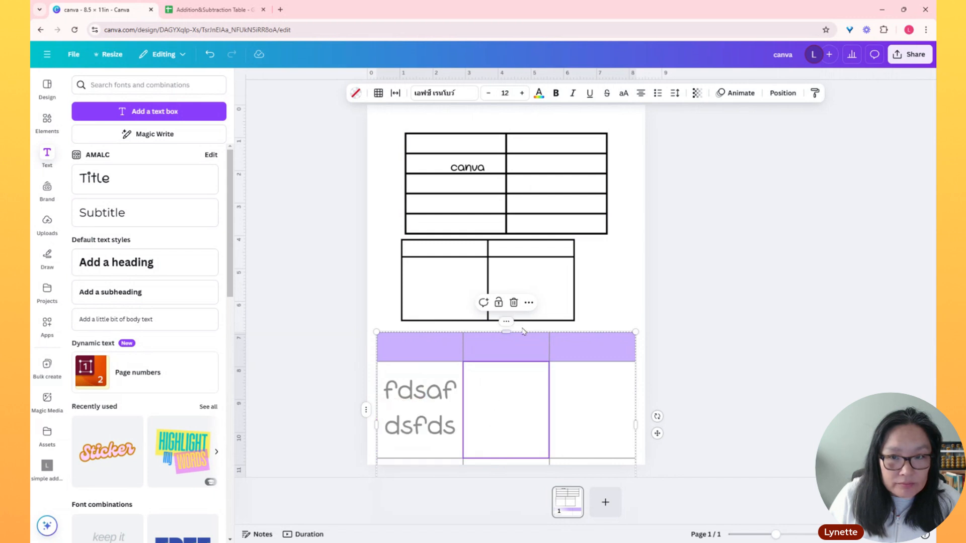
{"action": "left_click", "coordinate": [411, 372]}
{"action": "left_click", "coordinate": [411, 373]}
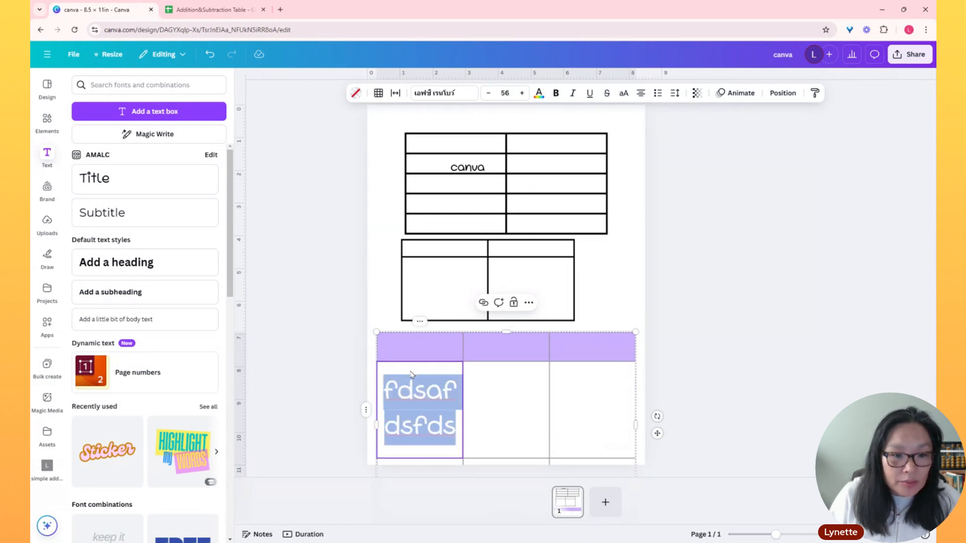
{"action": "left_click", "coordinate": [395, 93]}
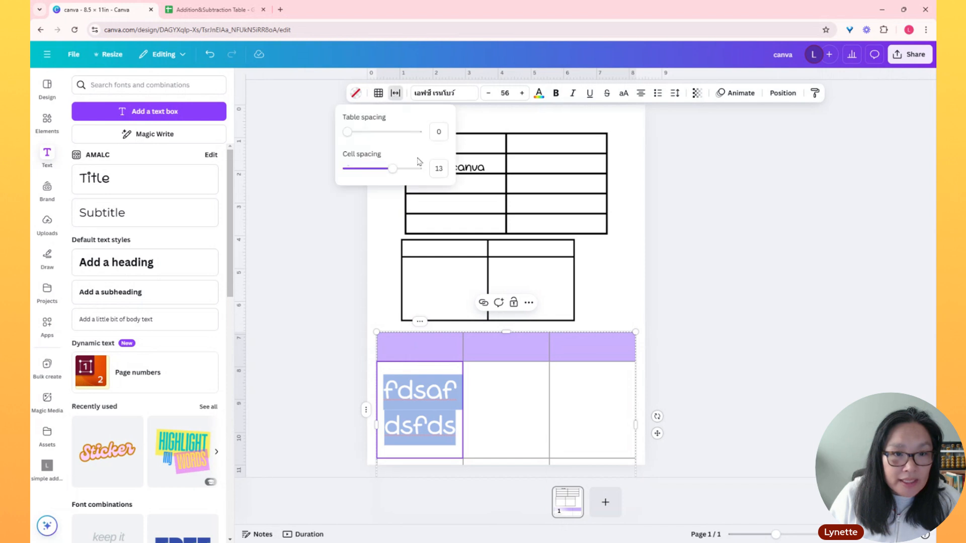
{"action": "left_click_drag", "start_coordinate": [392, 169], "coordinate": [347, 169]}
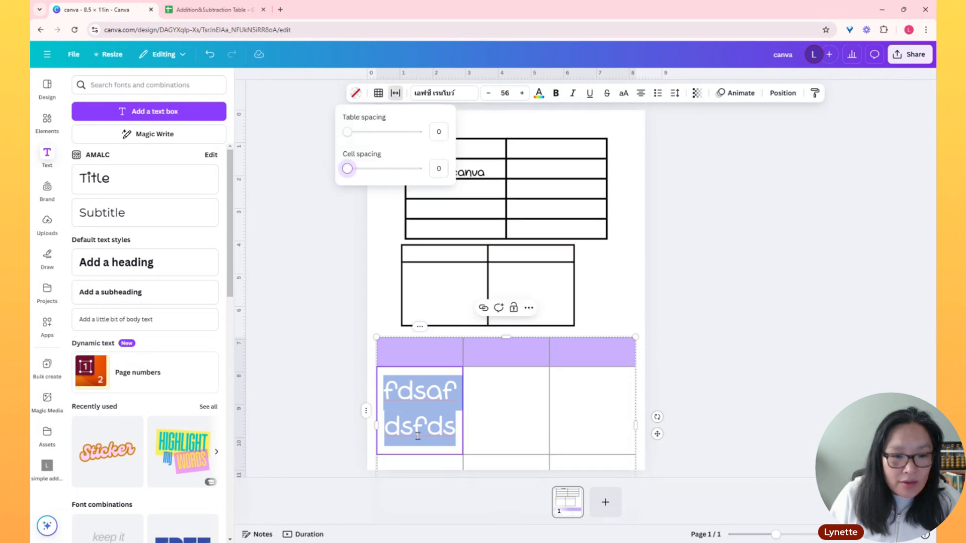
{"action": "left_click_drag", "start_coordinate": [347, 168], "coordinate": [417, 169]}
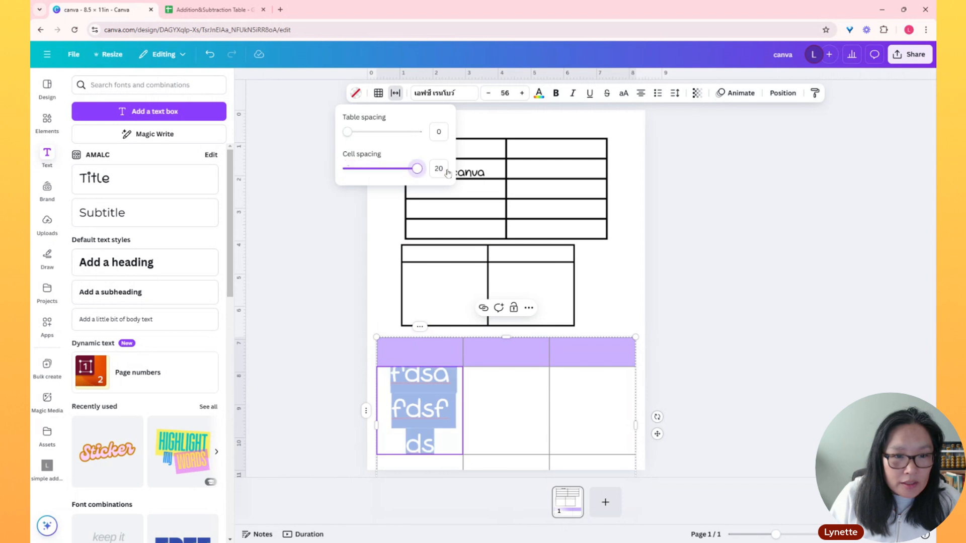
{"action": "scroll", "coordinate": [586, 370], "scroll_direction": "down", "scroll_amount": 1}
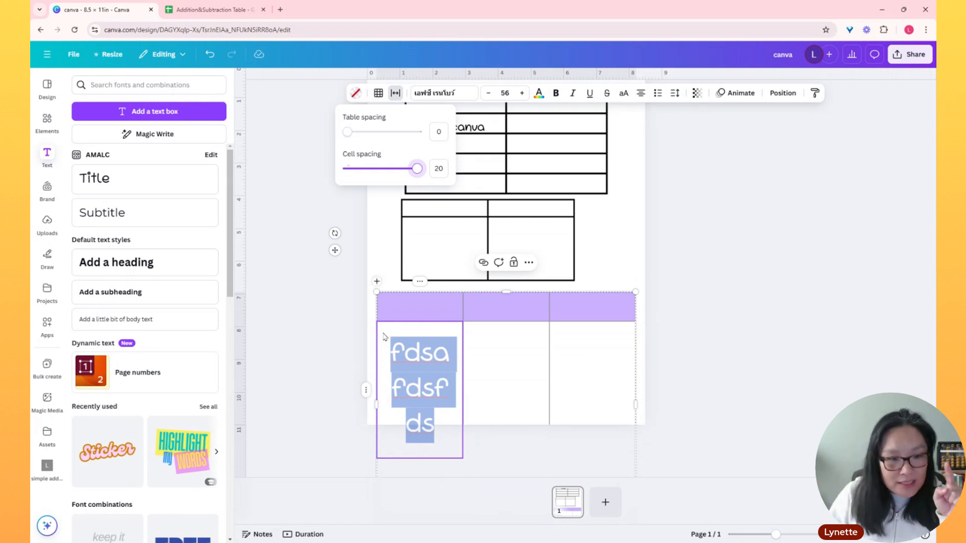
Set the cell spacing of the "fdsafdsfds" cell to 0
{"action": "left_click", "coordinate": [393, 336]}
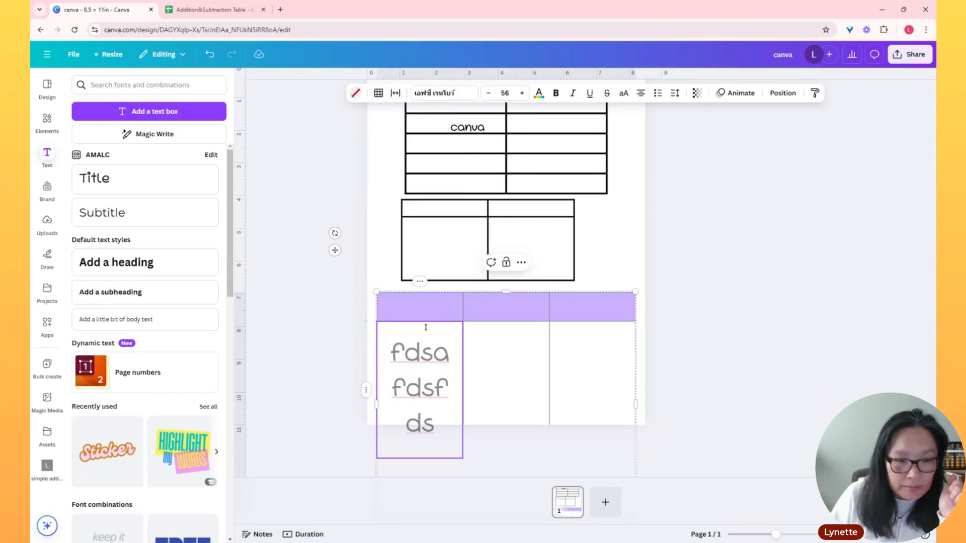
{"action": "left_click", "coordinate": [396, 94]}
{"action": "left_click_drag", "start_coordinate": [417, 169], "coordinate": [321, 179]}
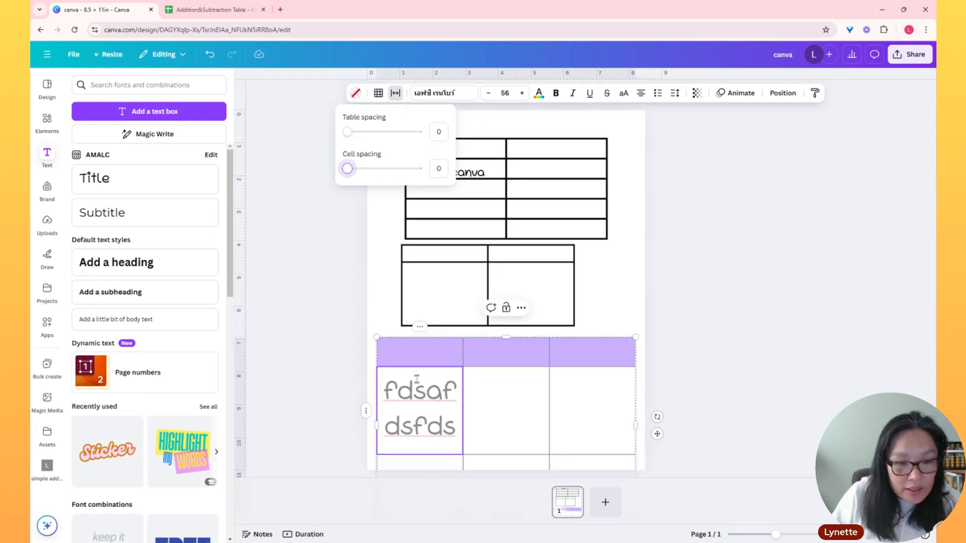
Choose the outer borders of the "fdsafdsfds" cell and colour them bright pink from the default solid colours
{"action": "left_click", "coordinate": [385, 380]}
{"action": "left_click_drag", "start_coordinate": [385, 380], "coordinate": [450, 447]}
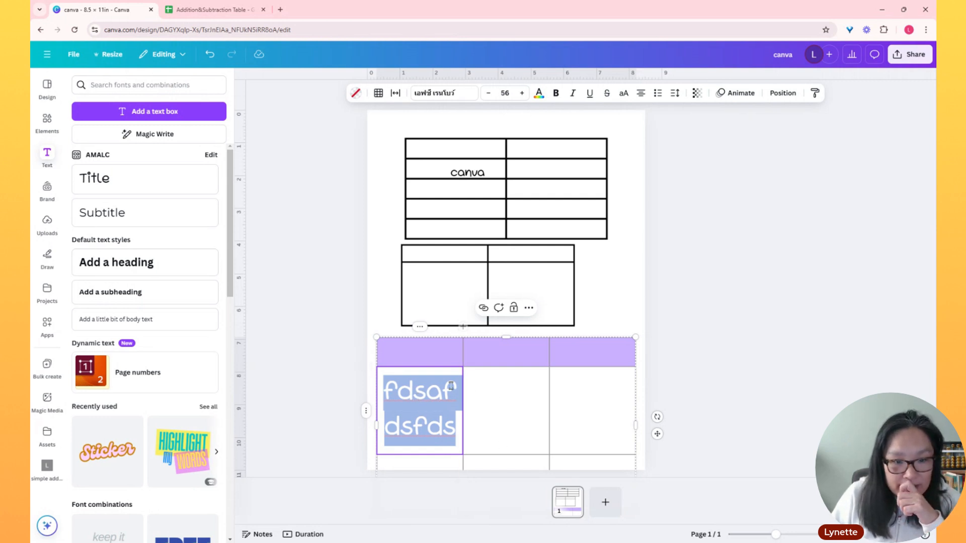
{"action": "left_click", "coordinate": [396, 92]}
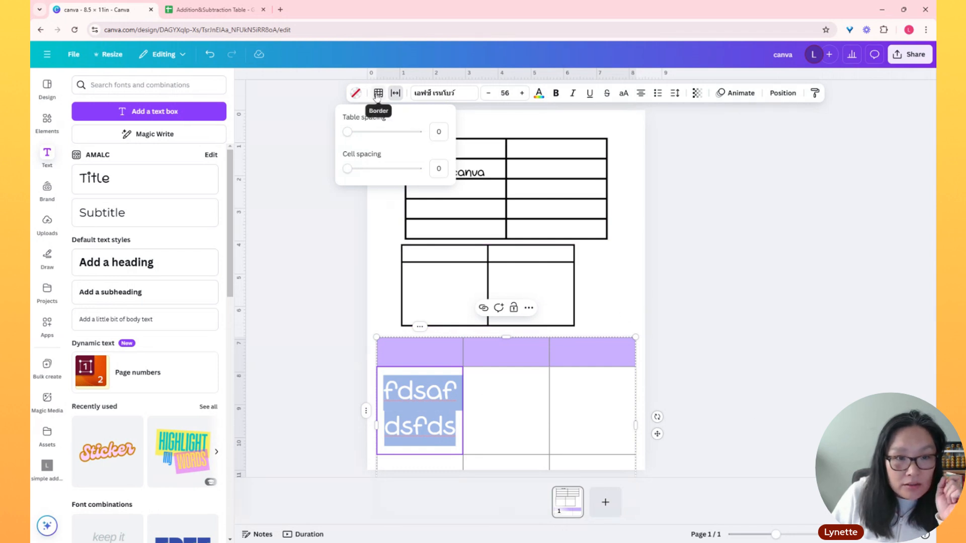
{"action": "left_click", "coordinate": [378, 93]}
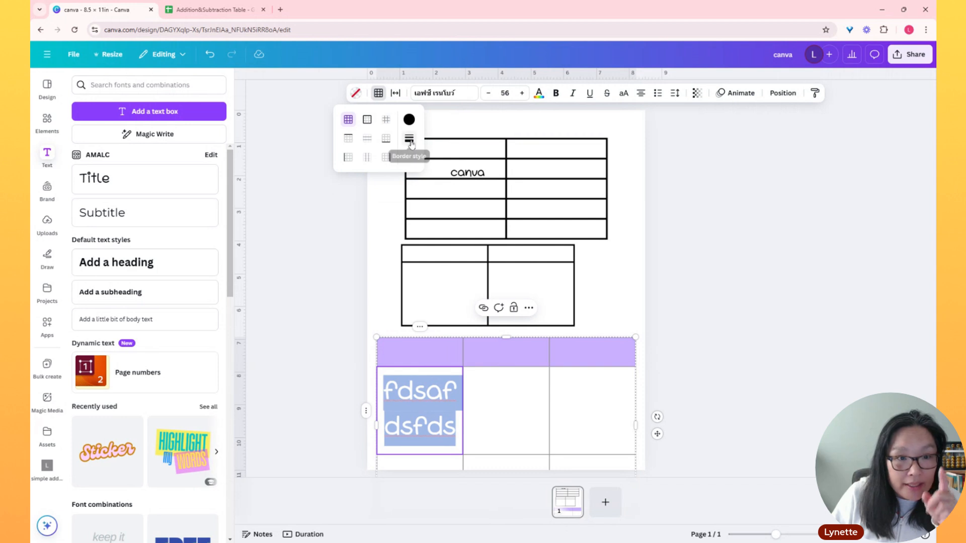
{"action": "left_click", "coordinate": [368, 122]}
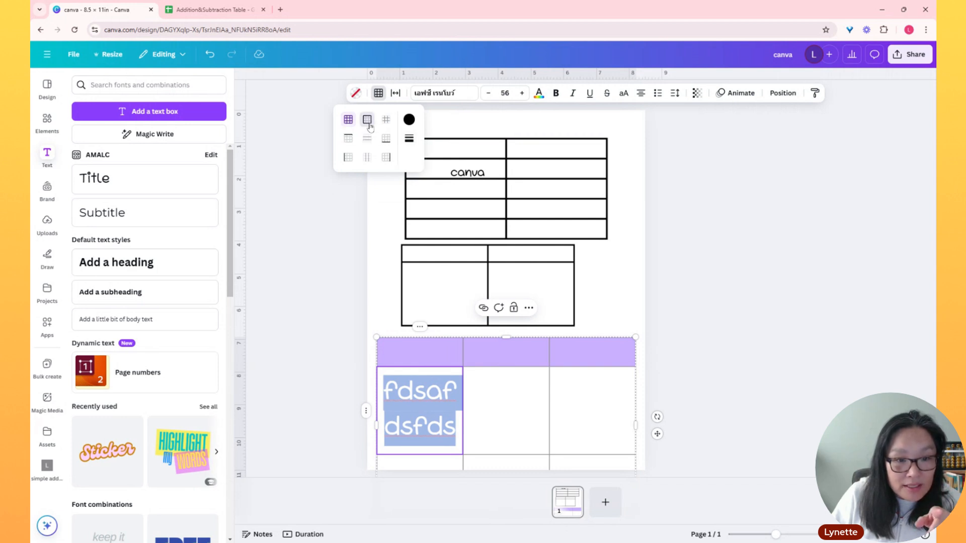
{"action": "left_click", "coordinate": [409, 120]}
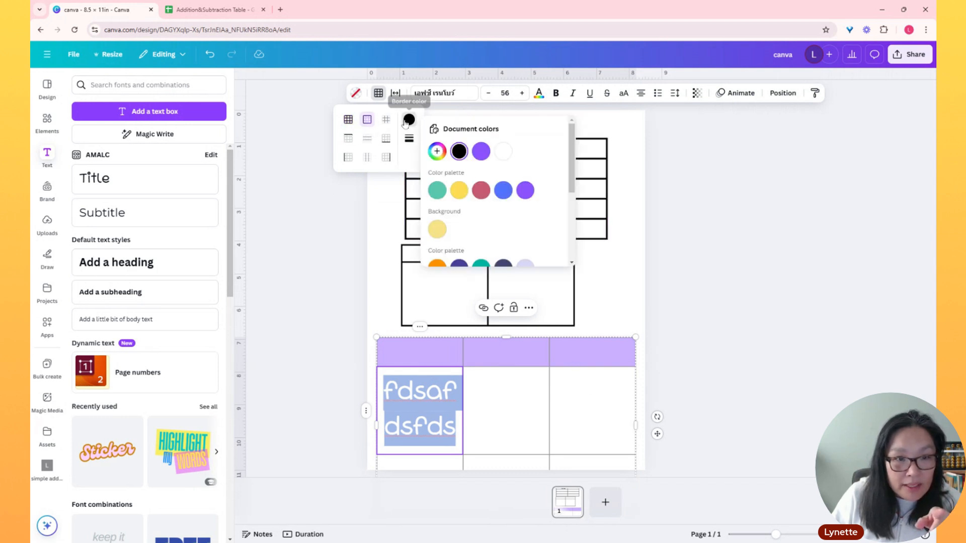
{"action": "scroll", "coordinate": [503, 201], "scroll_direction": "down", "scroll_amount": 3}
{"action": "left_click", "coordinate": [482, 211]}
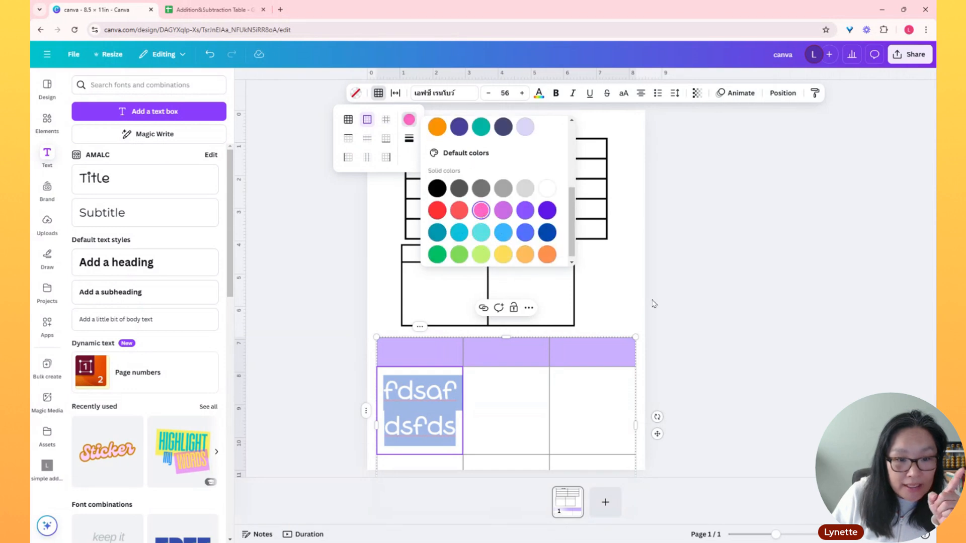
Set the weight of the "fdsafdsfds" cell's outer border to 10
{"action": "left_click", "coordinate": [409, 139]}
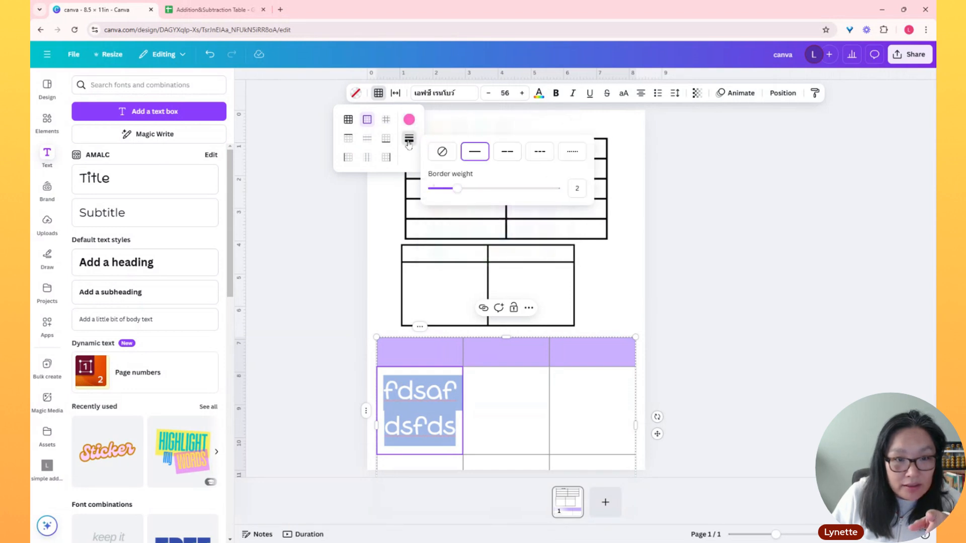
{"action": "left_click_drag", "start_coordinate": [458, 188], "coordinate": [556, 189]}
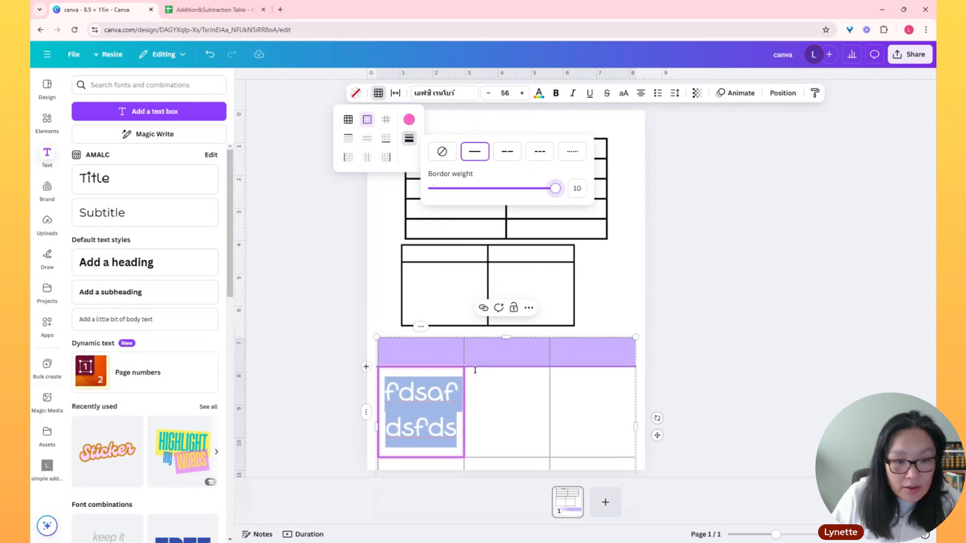
{"action": "left_click", "coordinate": [602, 313]}
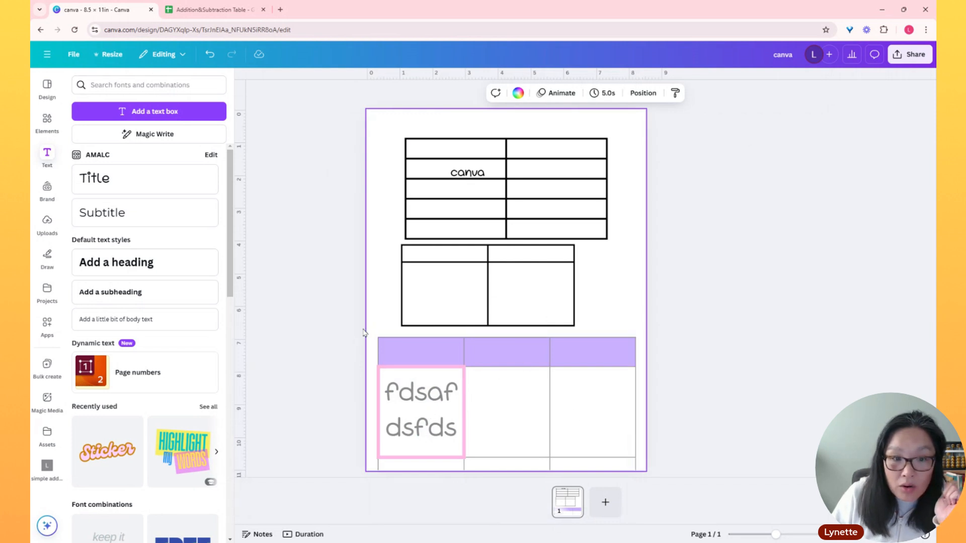
Select the whole table with the purple header and set its transparency value to 100
{"action": "left_click", "coordinate": [384, 355]}
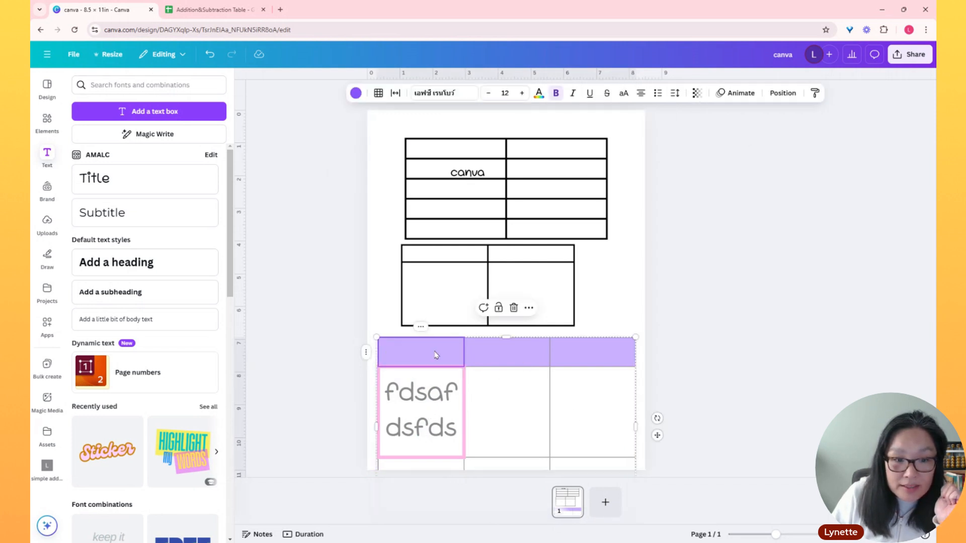
{"action": "left_click", "coordinate": [376, 338]}
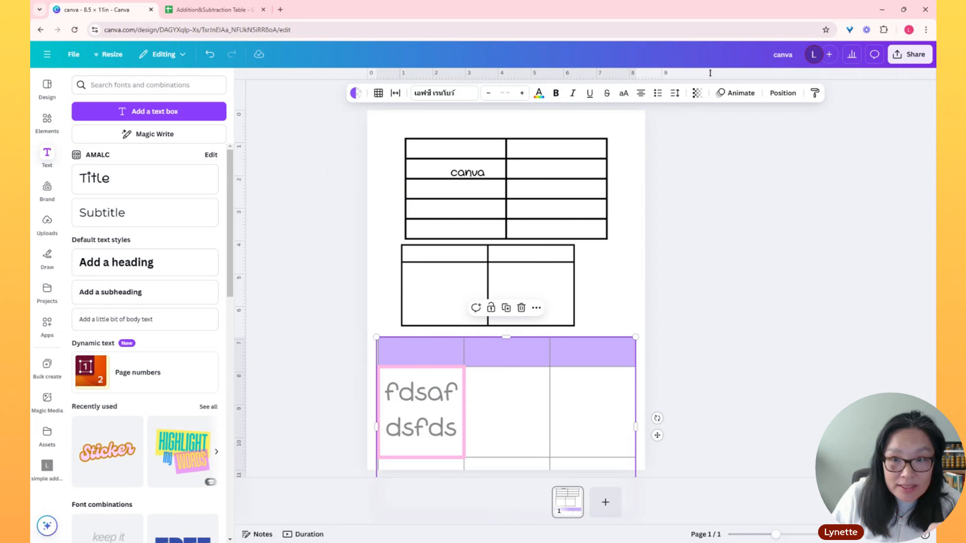
{"action": "left_click", "coordinate": [697, 92]}
{"action": "left_click_drag", "start_coordinate": [681, 132], "coordinate": [752, 140]}
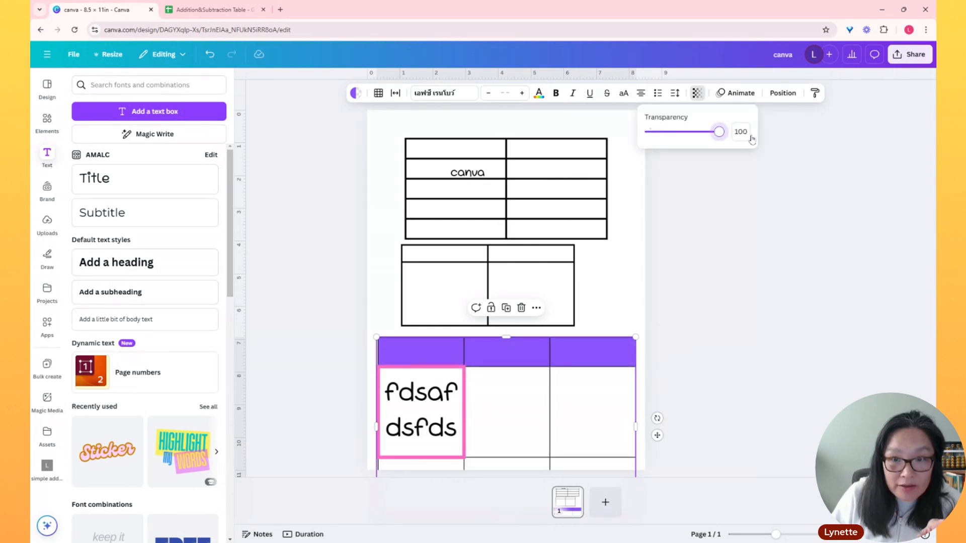
{"action": "left_click", "coordinate": [632, 314]}
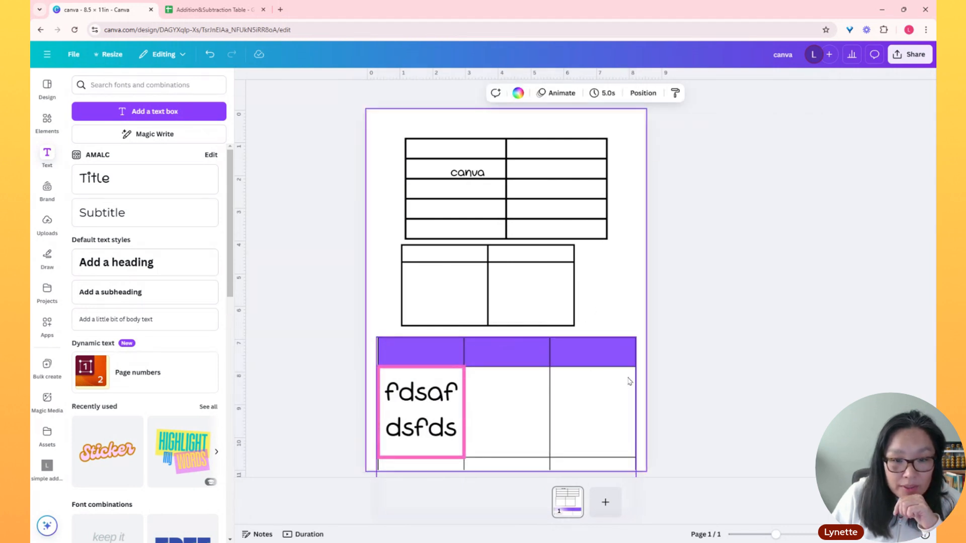
Delete both static table graphics and the "canva" text above the purple-header table
{"action": "left_click", "coordinate": [533, 179]}
{"action": "key", "text": "Delete"}
{"action": "left_click", "coordinate": [510, 266]}
{"action": "key", "text": "Delete"}
{"action": "left_click", "coordinate": [457, 174]}
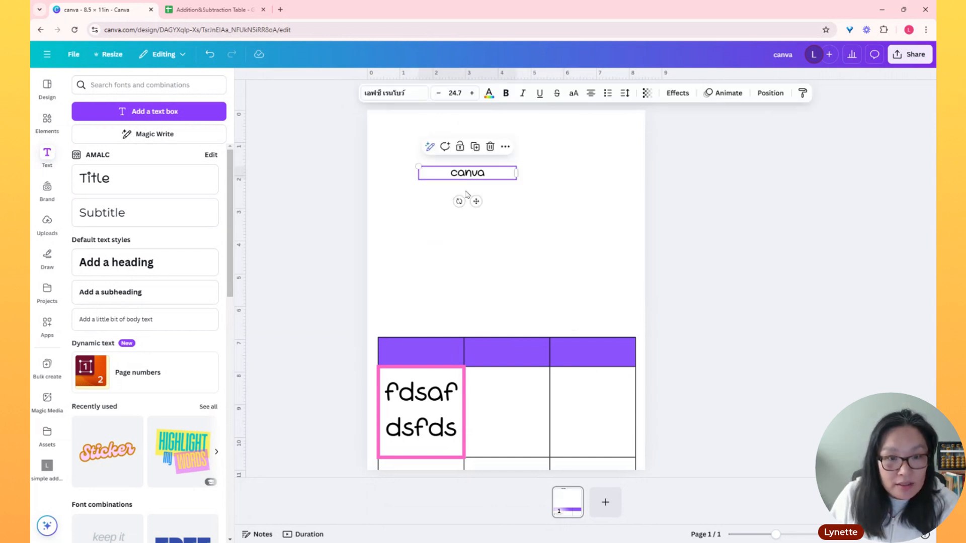
{"action": "key", "text": "Delete"}
Move the purple-header table up to the top of the page
{"action": "left_click", "coordinate": [513, 363]}
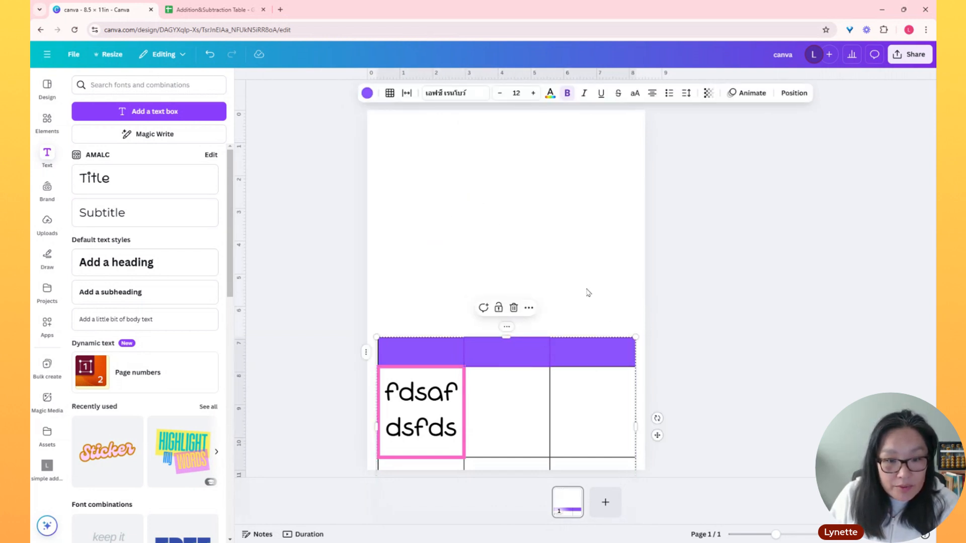
{"action": "left_click_drag", "start_coordinate": [569, 371], "coordinate": [567, 153]}
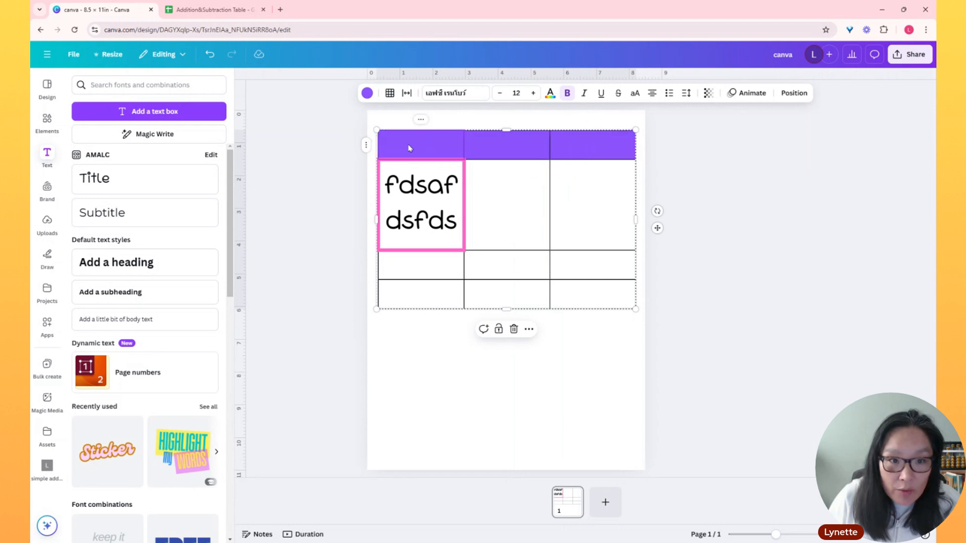
Give the whole table's outer border a dotted style with a border weight of 10
{"action": "left_click", "coordinate": [377, 130]}
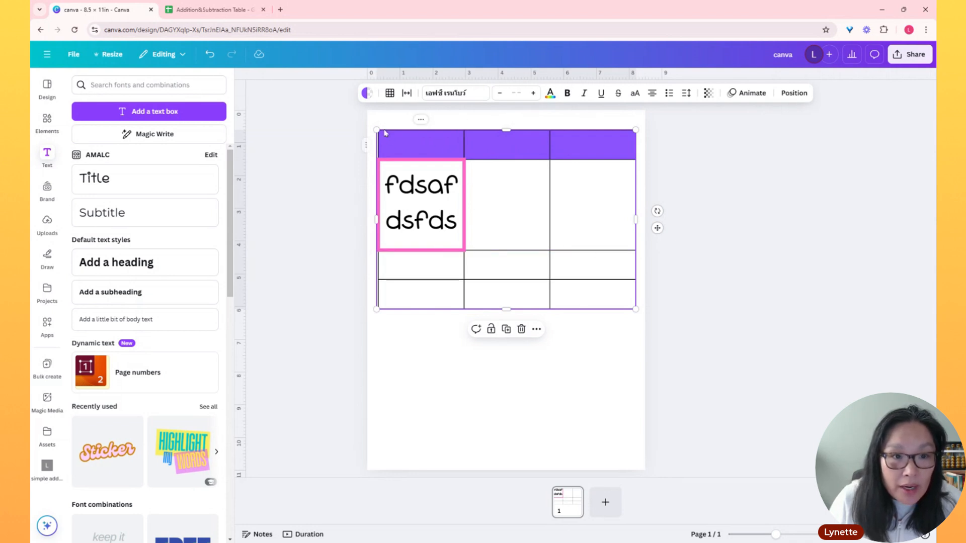
{"action": "left_click", "coordinate": [390, 95]}
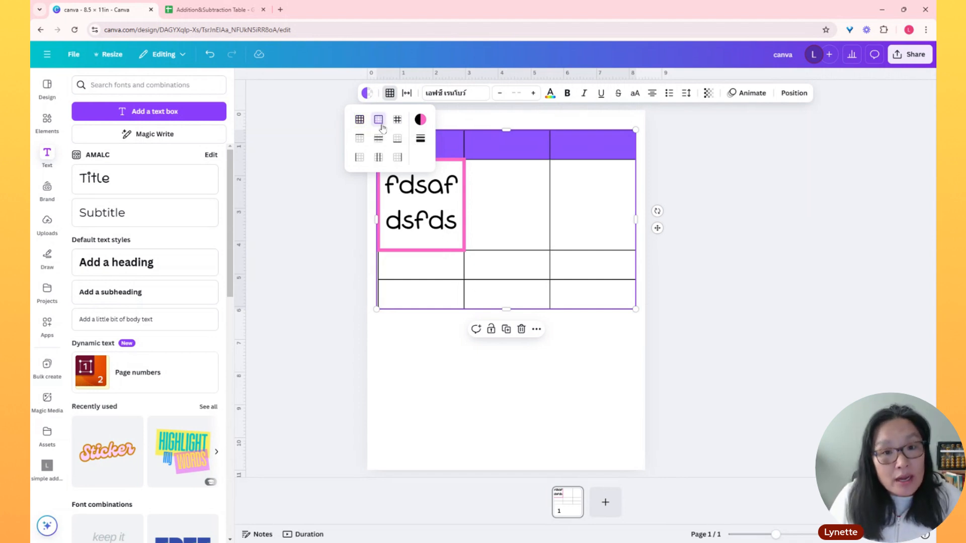
{"action": "left_click", "coordinate": [419, 139]}
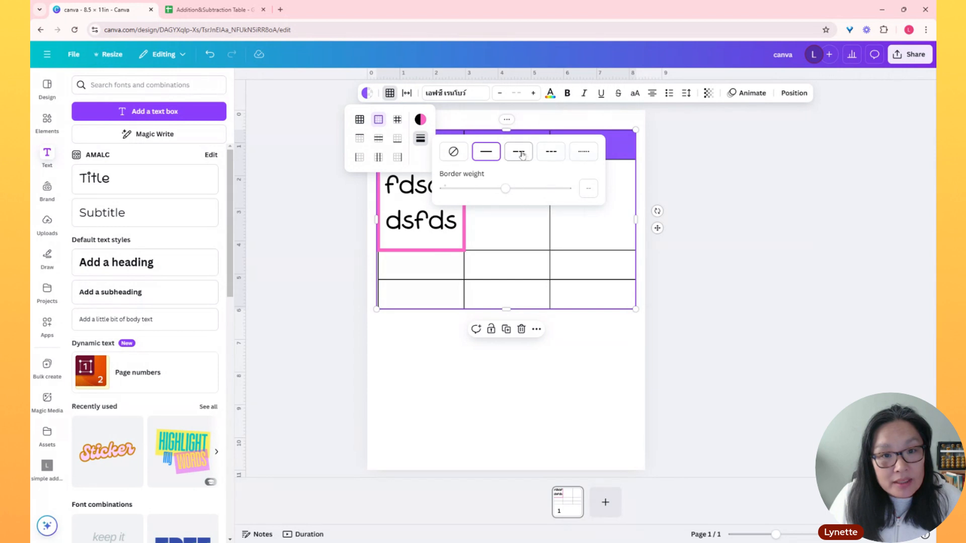
{"action": "left_click", "coordinate": [587, 153]}
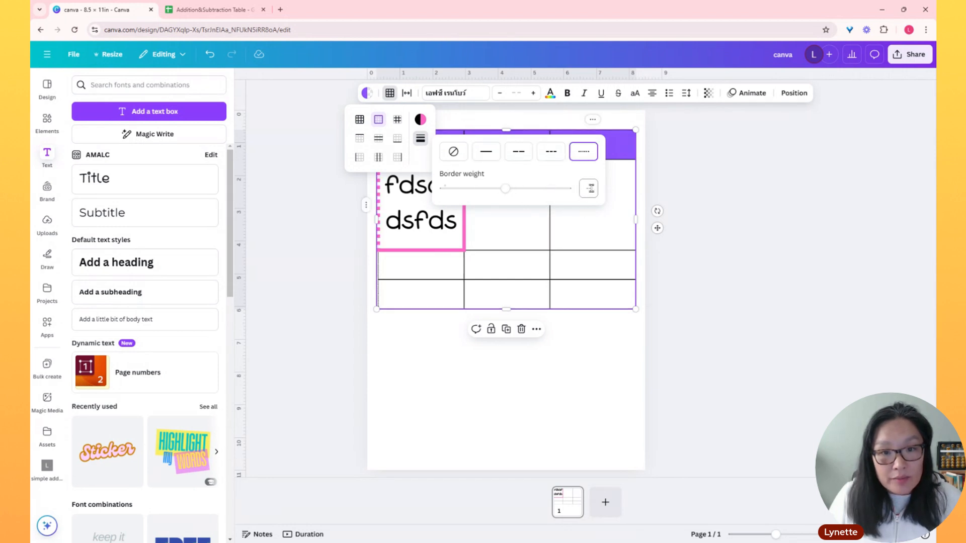
{"action": "left_click", "coordinate": [586, 189]}
{"action": "type", "text": "10"}
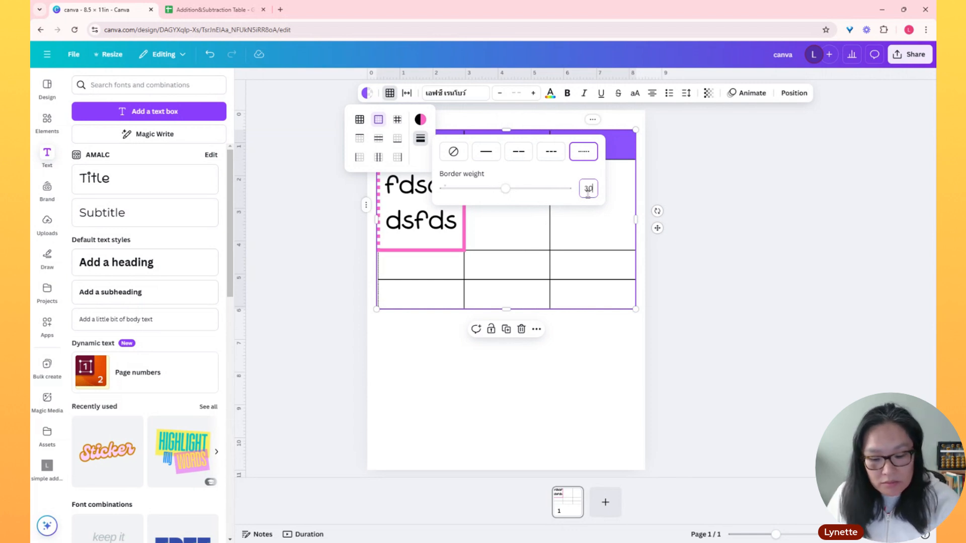
{"action": "left_click", "coordinate": [602, 345]}
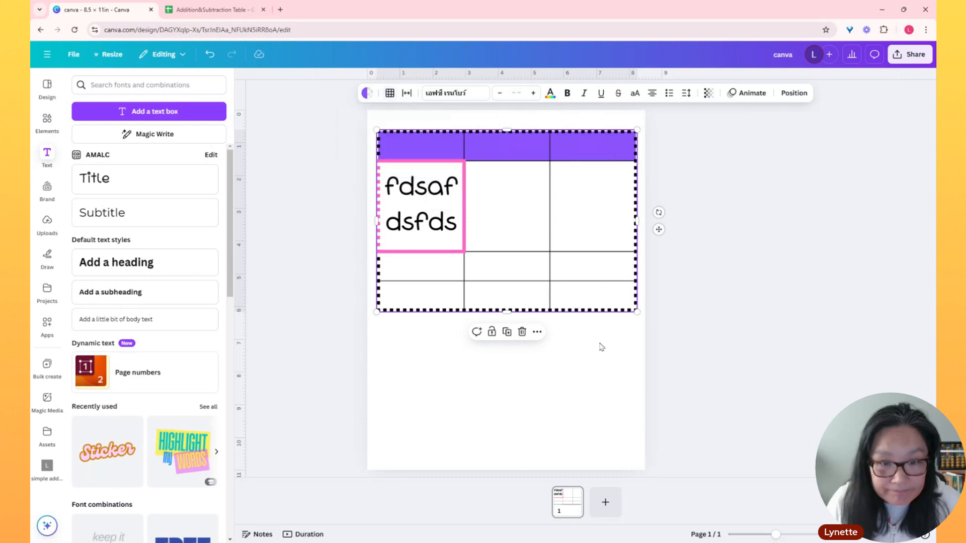
{"action": "left_click", "coordinate": [593, 347]}
Nudge the table slightly upward and give its inner borders a long-dashed style with a border weight of 5
{"action": "mouse_move", "coordinate": [380, 137]}
{"action": "left_mouse_down"}
{"action": "mouse_move", "coordinate": [502, 249]}
{"action": "mouse_move", "coordinate": [388, 140]}
{"action": "left_mouse_up"}
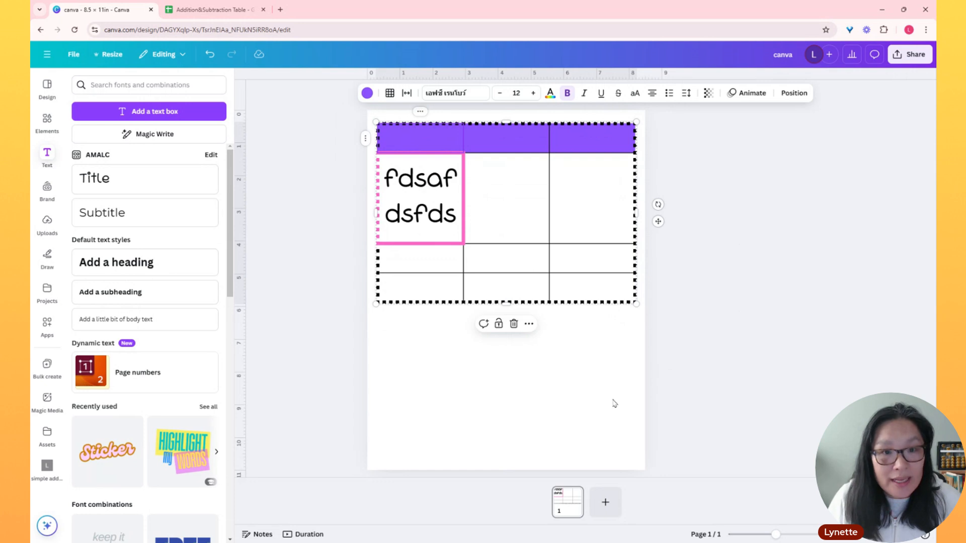
{"action": "left_click", "coordinate": [375, 121]}
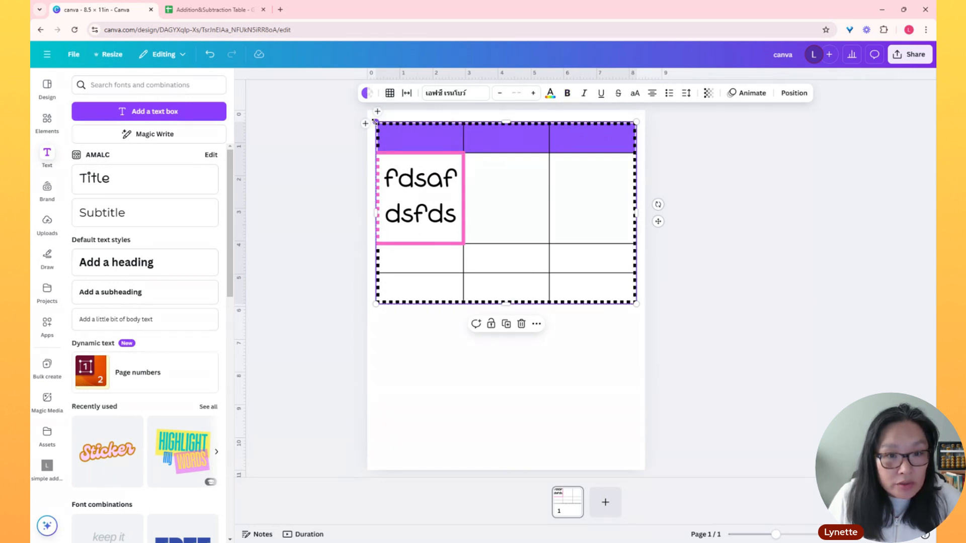
{"action": "left_click", "coordinate": [390, 93]}
{"action": "left_click", "coordinate": [397, 120]}
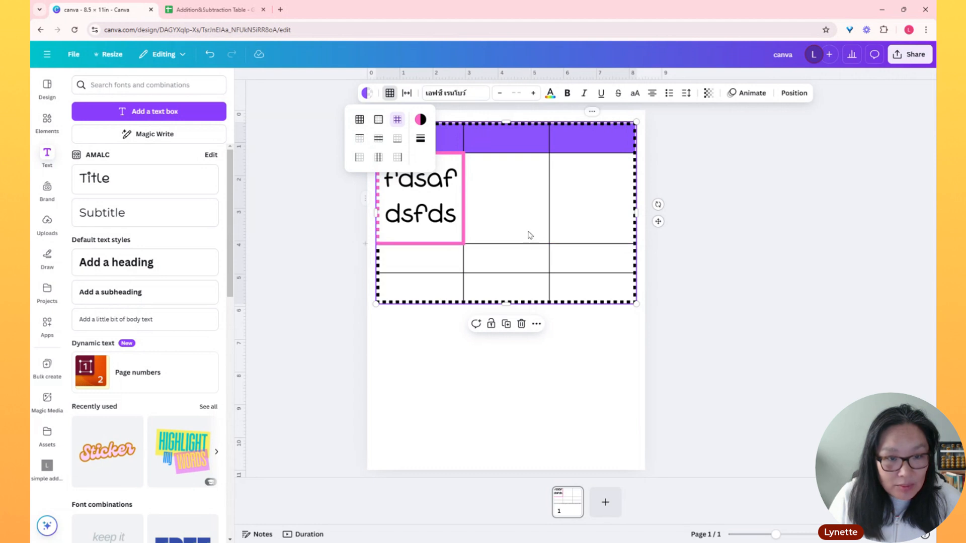
{"action": "left_click", "coordinate": [420, 139]}
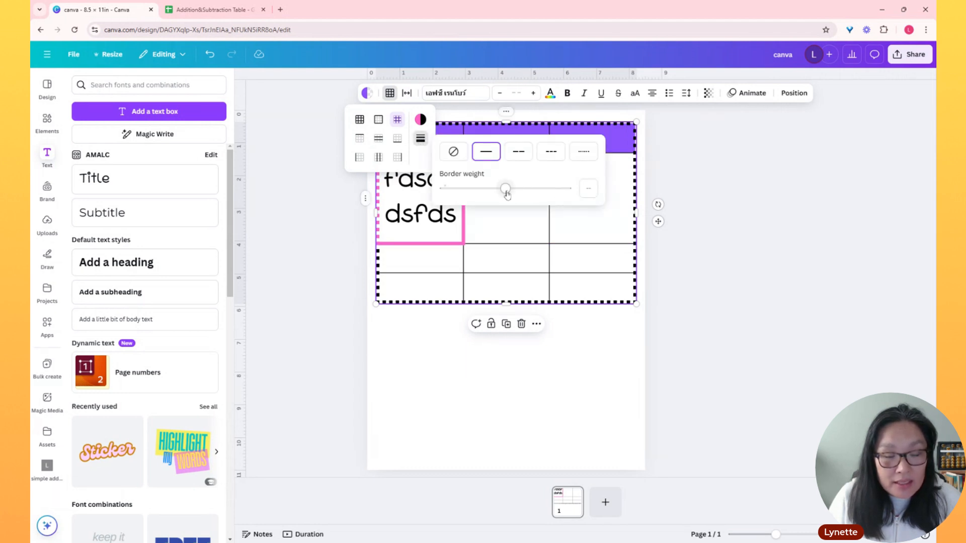
{"action": "left_click", "coordinate": [589, 188]}
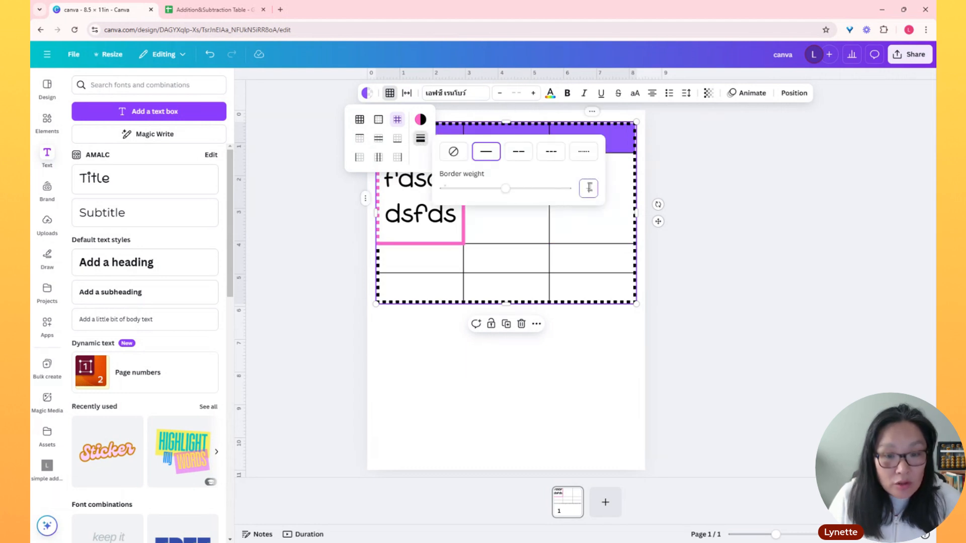
{"action": "left_click", "coordinate": [516, 157]}
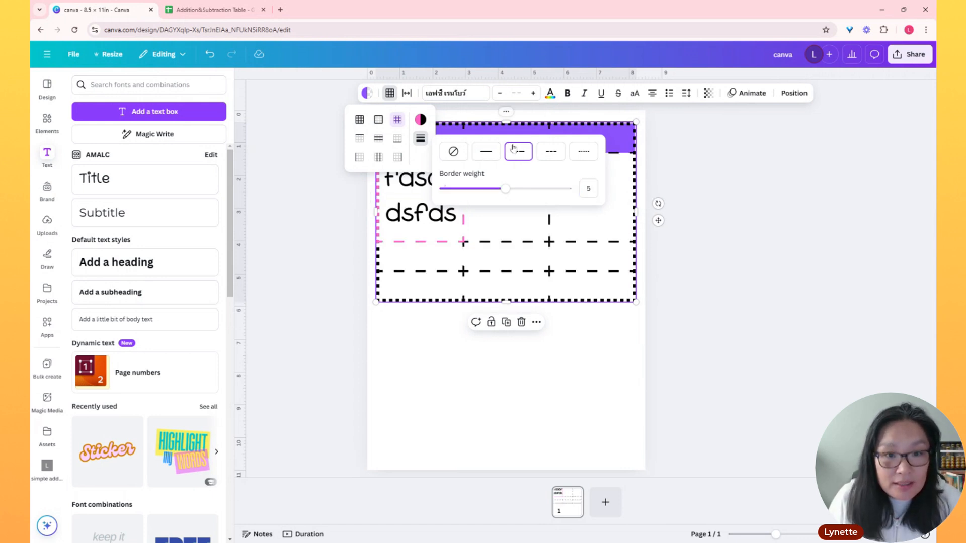
{"action": "left_click", "coordinate": [614, 374]}
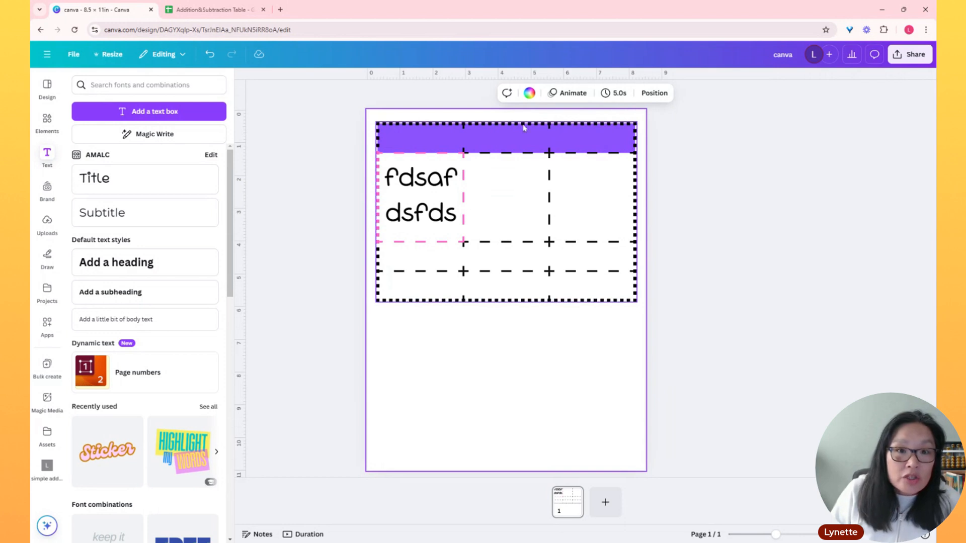
Set the colour of all borders on the whole table to black
{"action": "left_click", "coordinate": [376, 122]}
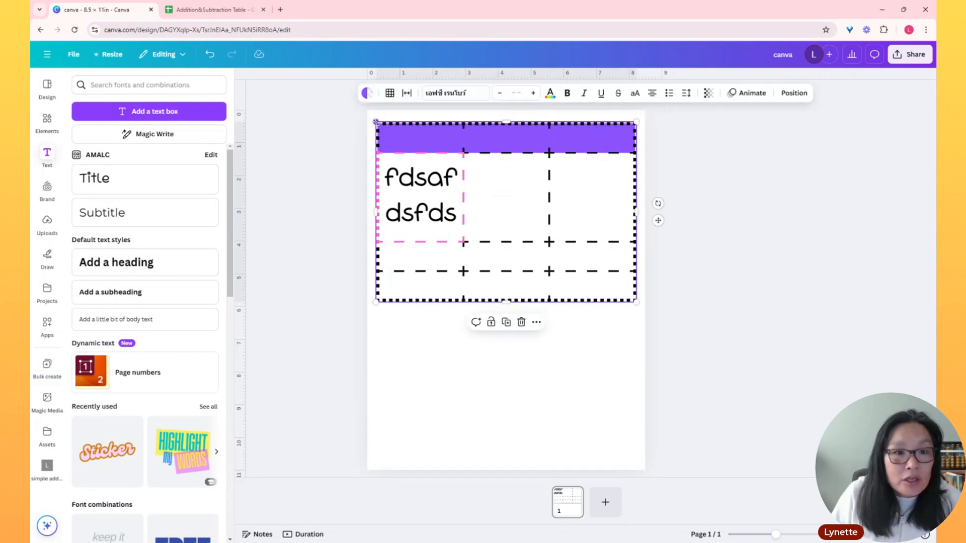
{"action": "left_click", "coordinate": [389, 94]}
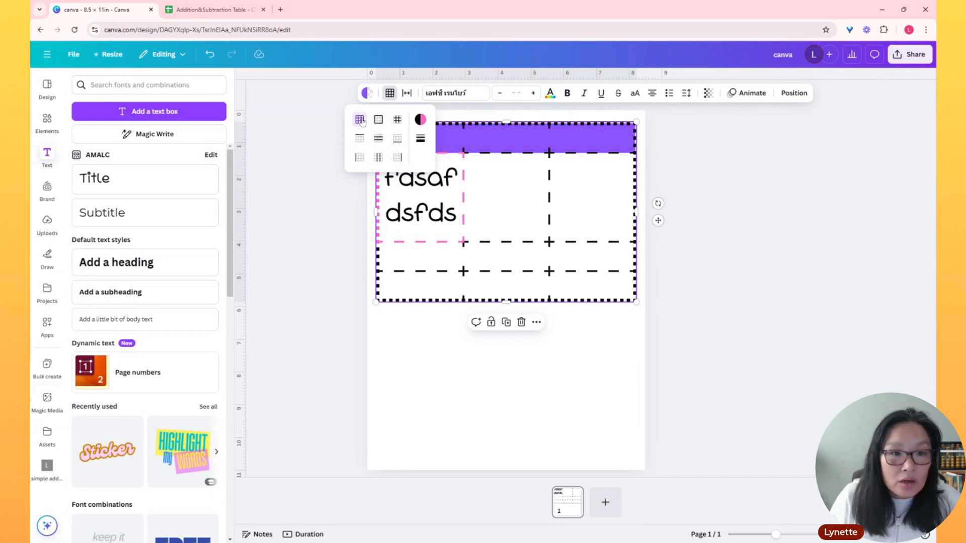
{"action": "left_click", "coordinate": [395, 95]}
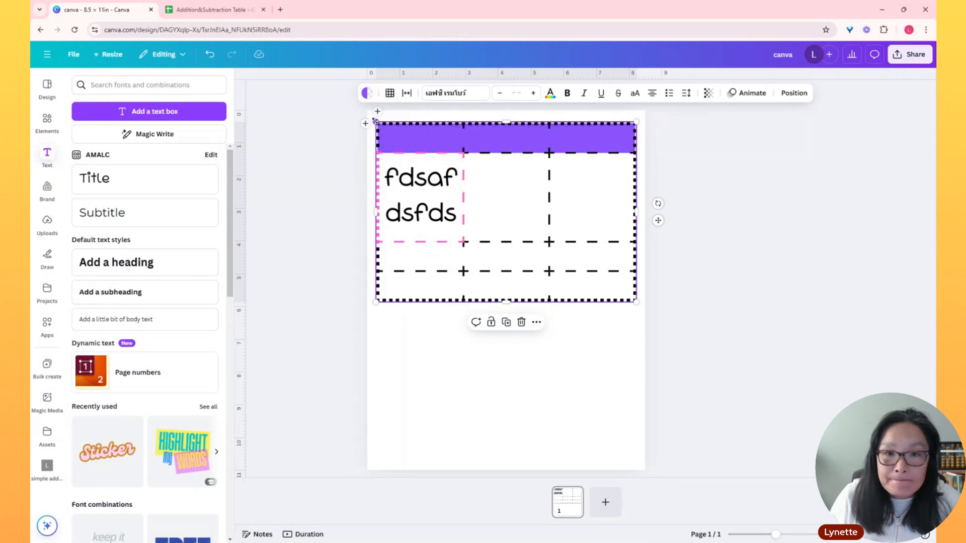
{"action": "left_click", "coordinate": [367, 93]}
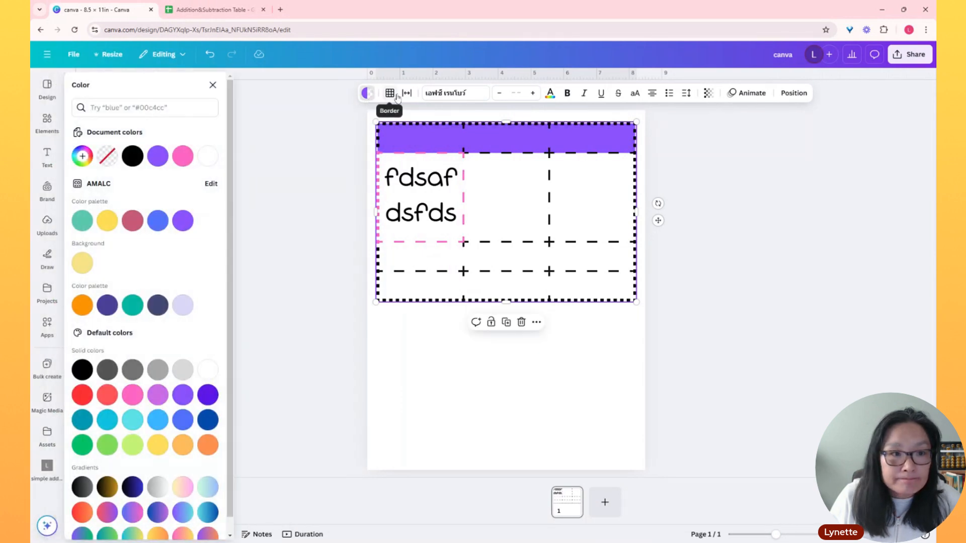
{"action": "left_click", "coordinate": [391, 94]}
{"action": "left_click", "coordinate": [420, 119]}
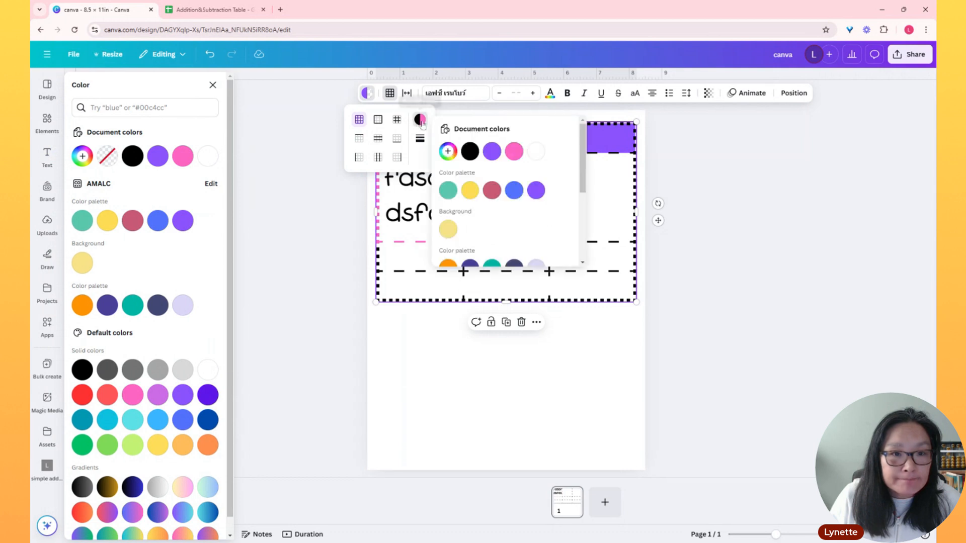
{"action": "left_click", "coordinate": [469, 151]}
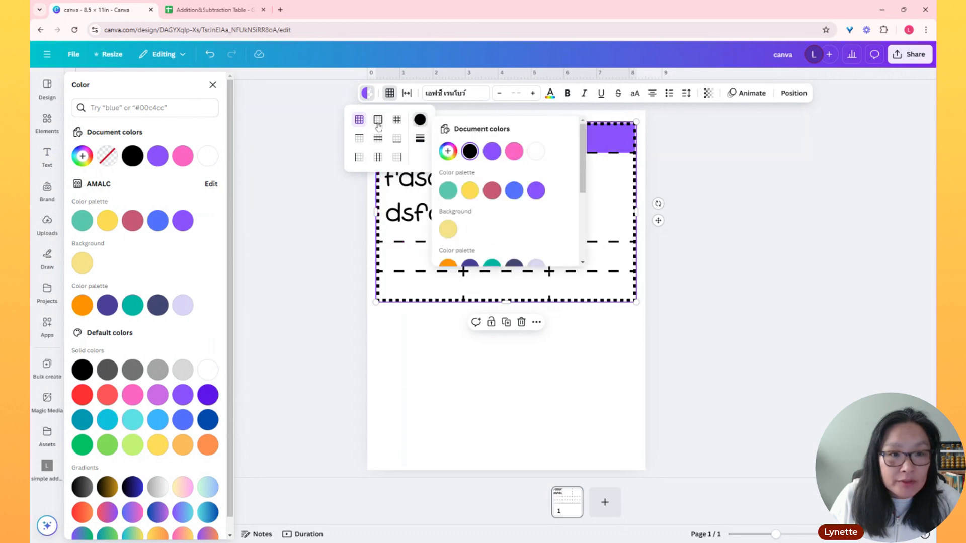
Change all of the table's borders to a solid line with a border weight of 1
{"action": "left_click", "coordinate": [419, 139]}
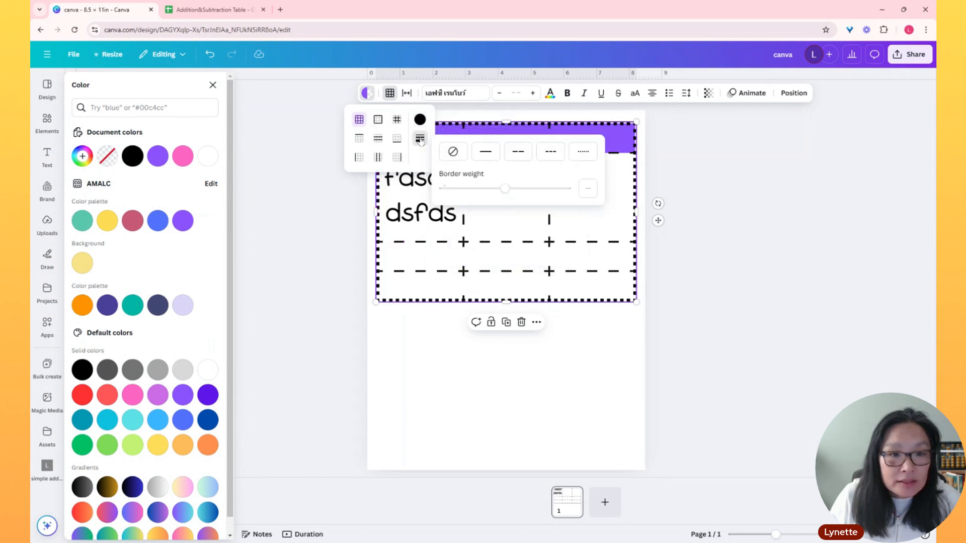
{"action": "left_click", "coordinate": [485, 152]}
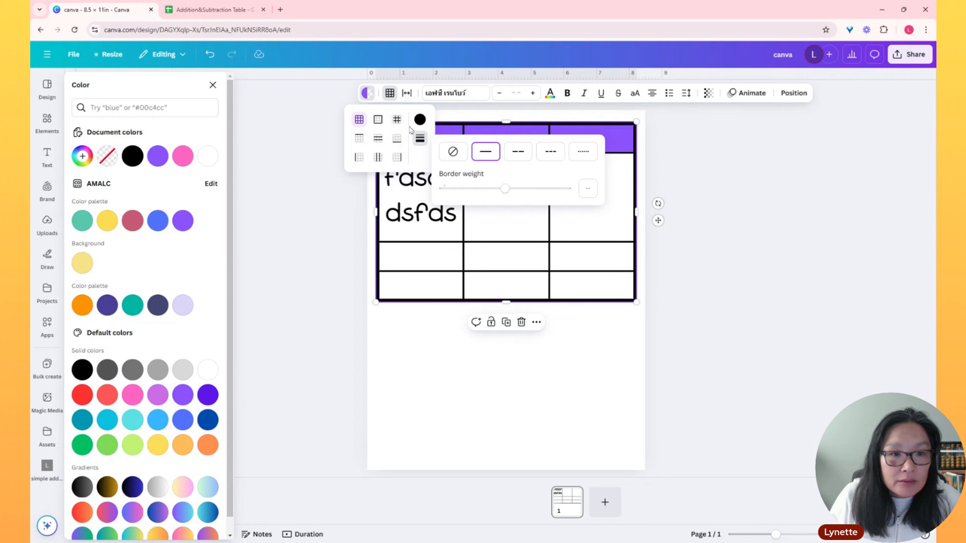
{"action": "left_click", "coordinate": [588, 188]}
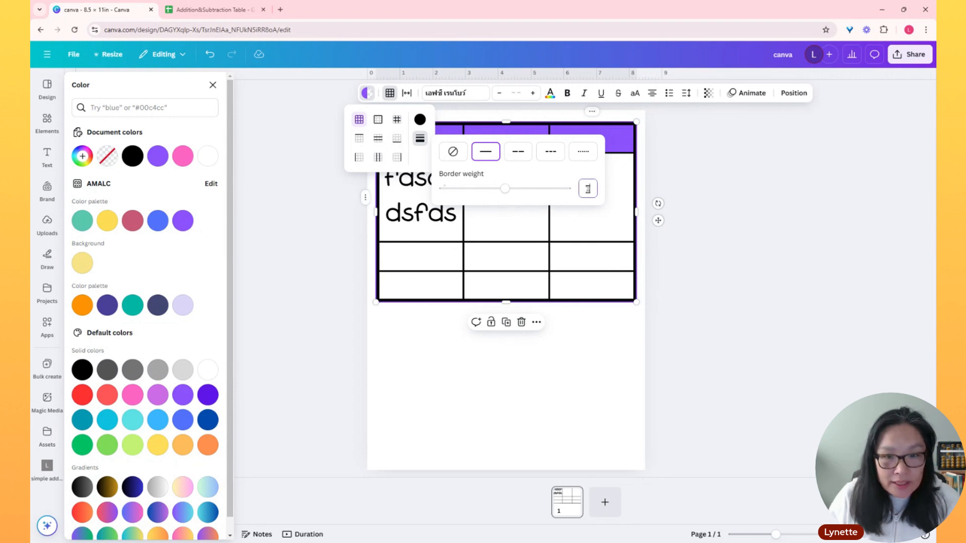
{"action": "type", "text": "1"}
{"action": "left_click", "coordinate": [532, 407]}
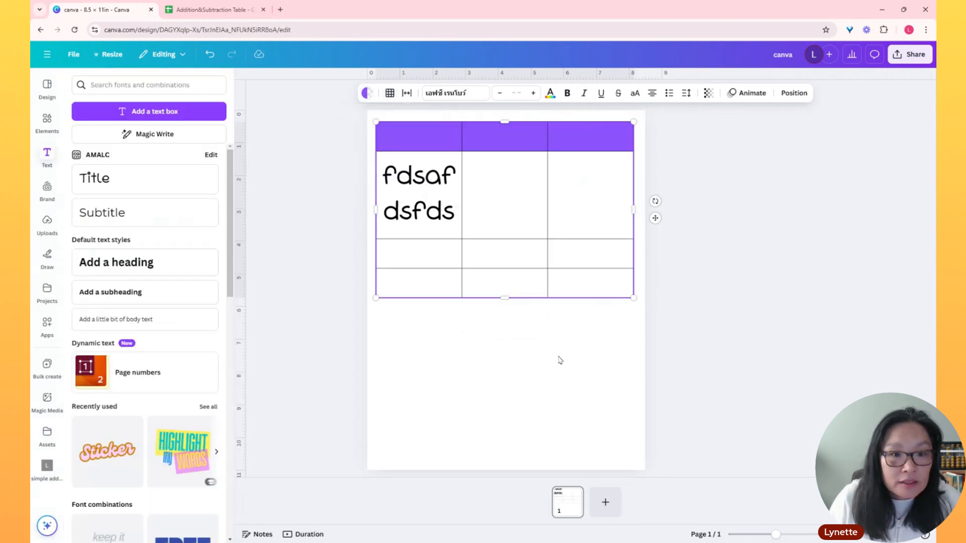
Give the whole table's top border a weight of 9 and a blue colour
{"action": "left_click", "coordinate": [429, 143]}
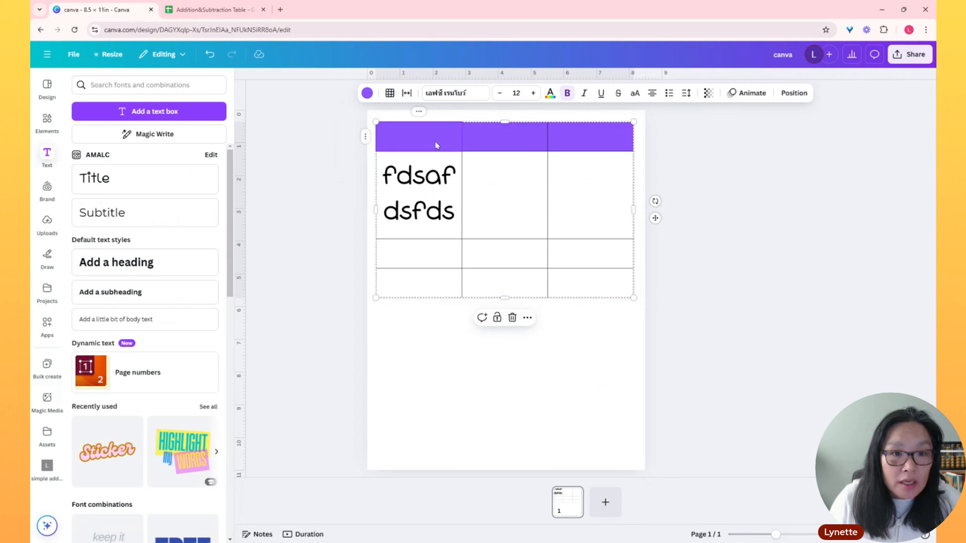
{"action": "left_click", "coordinate": [506, 144]}
{"action": "left_click", "coordinate": [563, 141]}
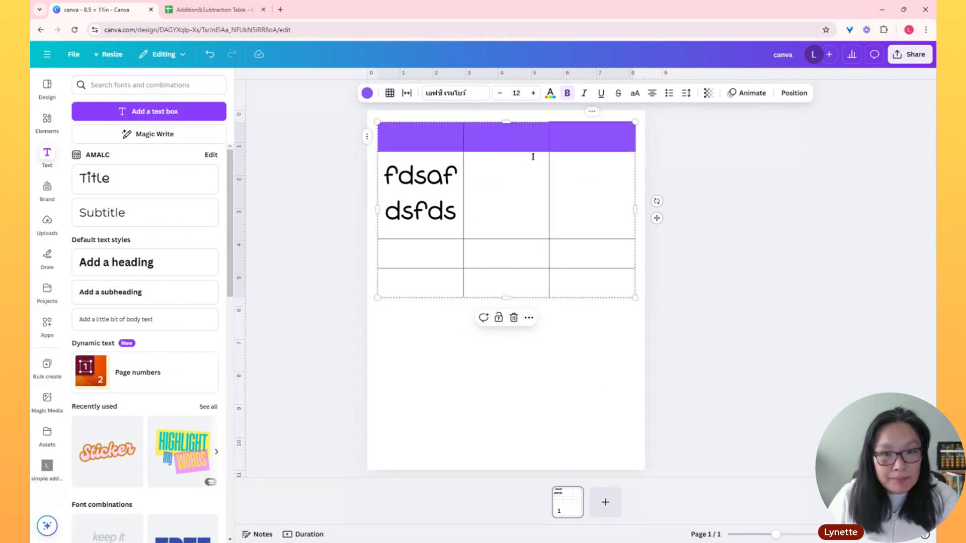
{"action": "left_click", "coordinate": [377, 122]}
{"action": "left_click", "coordinate": [389, 93]}
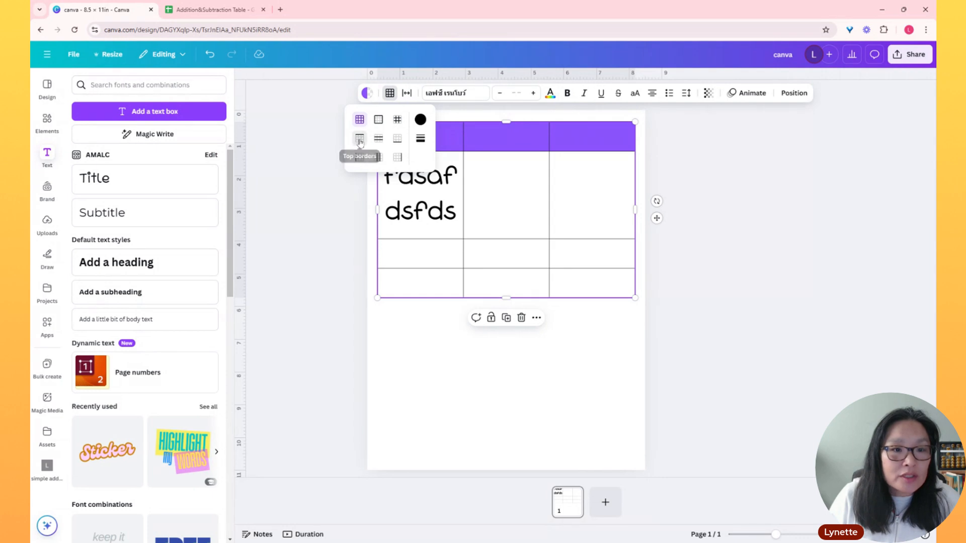
{"action": "left_click", "coordinate": [419, 143]}
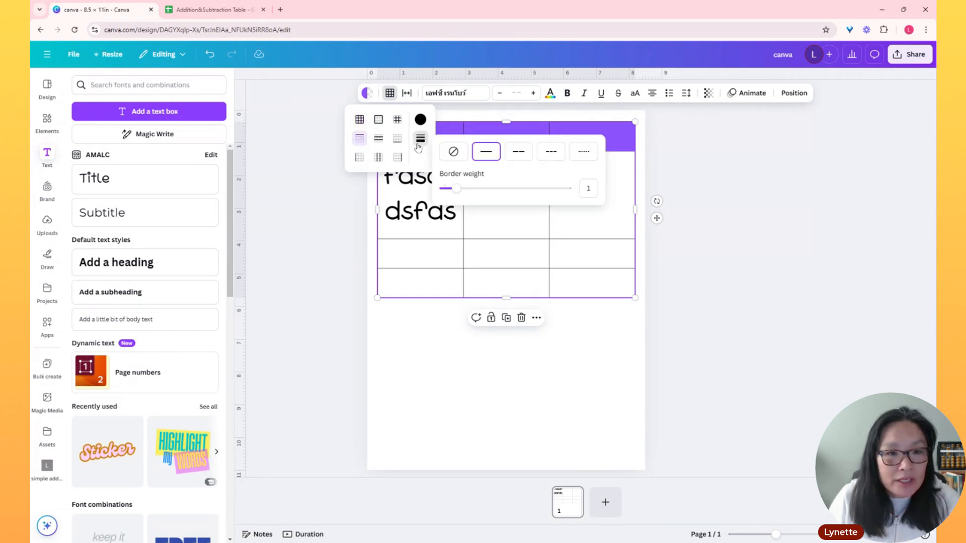
{"action": "left_click_drag", "start_coordinate": [456, 188], "coordinate": [554, 189]}
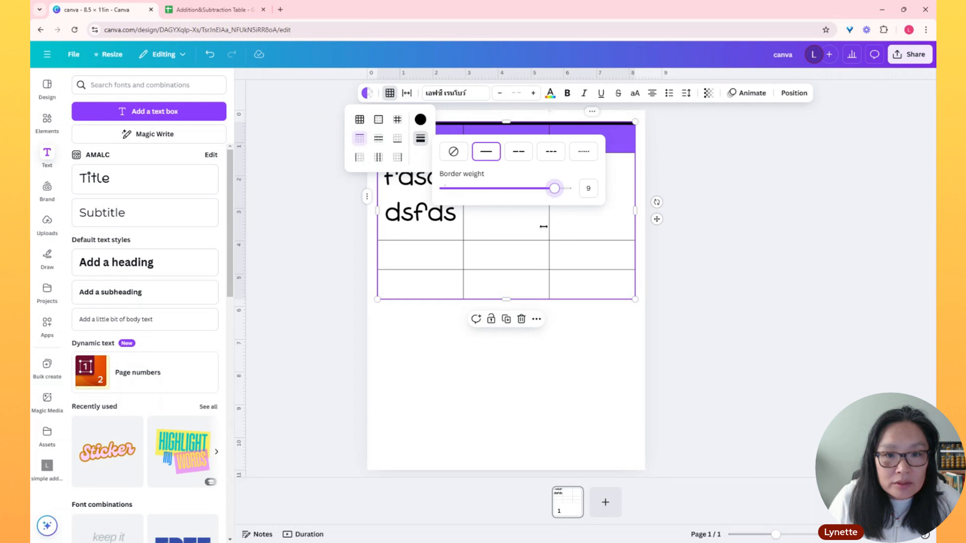
{"action": "left_click", "coordinate": [420, 119]}
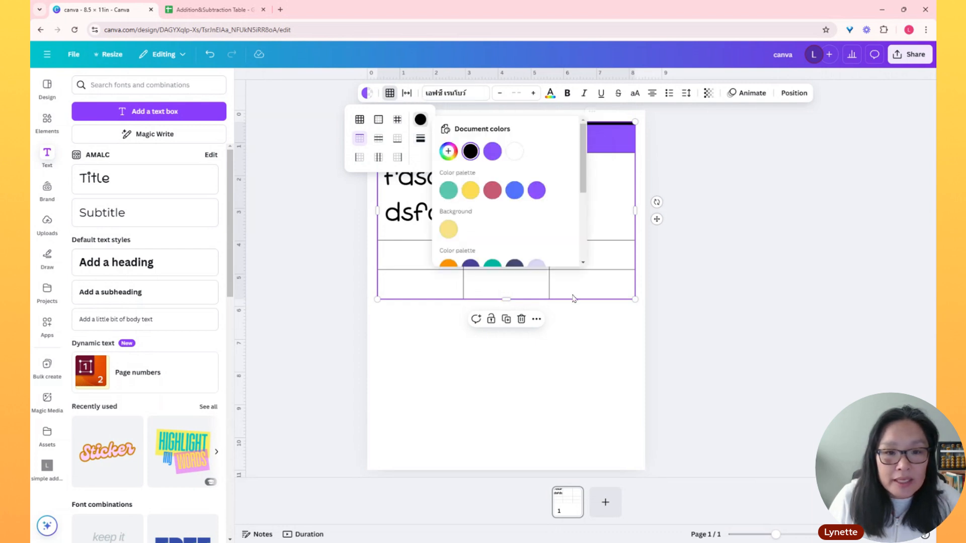
{"action": "left_click", "coordinate": [569, 380]}
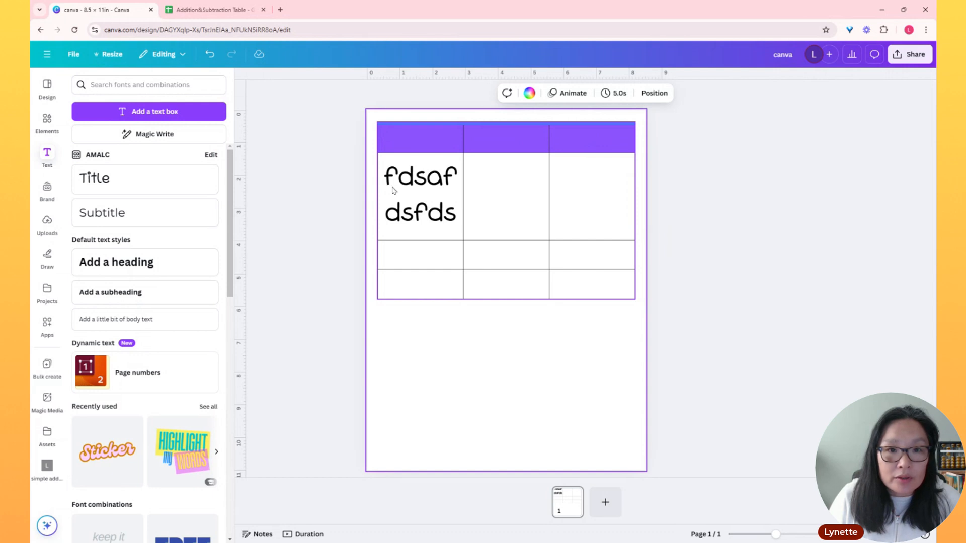
Colour the table's horizontal inner borders yellow and set their border weight to 10
{"action": "left_click", "coordinate": [379, 125]}
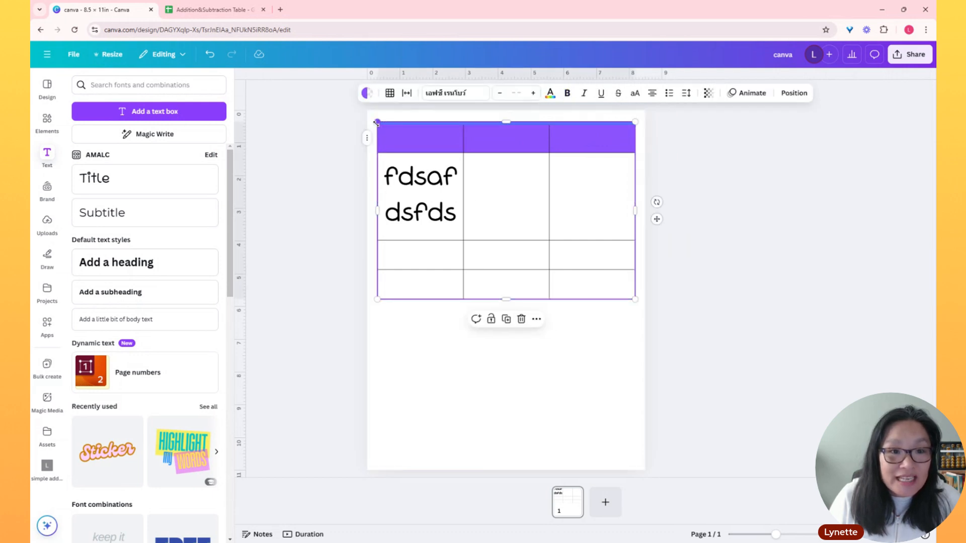
{"action": "left_click", "coordinate": [390, 92]}
{"action": "left_click", "coordinate": [377, 141]}
{"action": "left_click", "coordinate": [420, 119]}
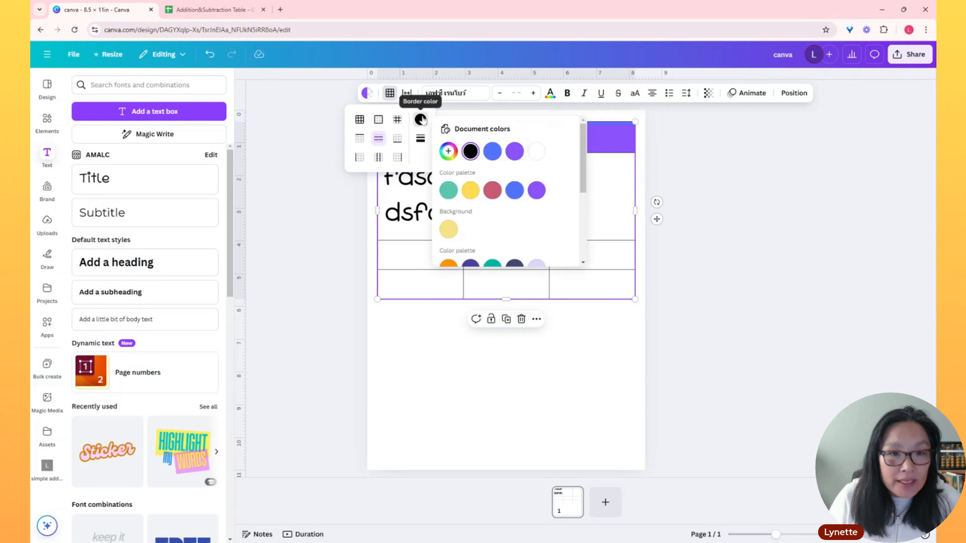
{"action": "left_click", "coordinate": [466, 190]}
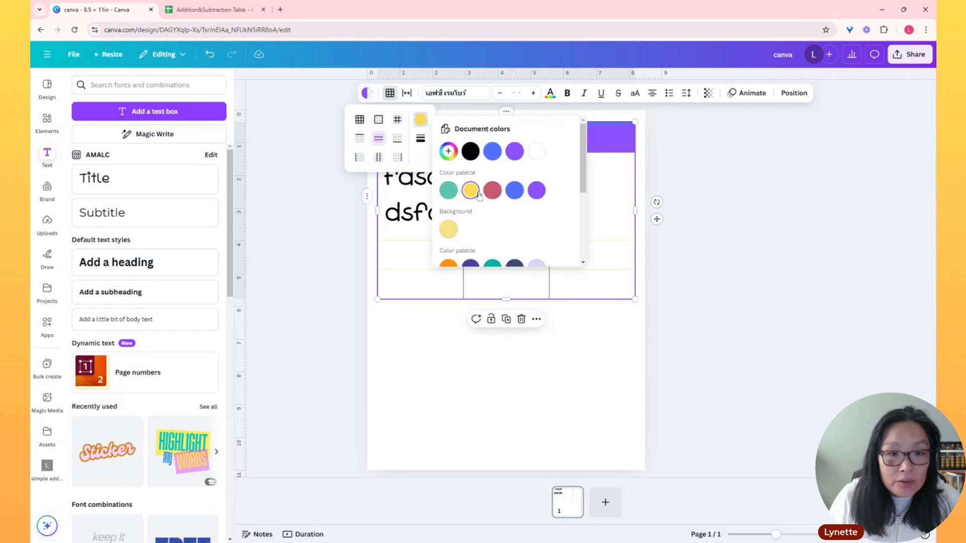
{"action": "left_click", "coordinate": [420, 139]}
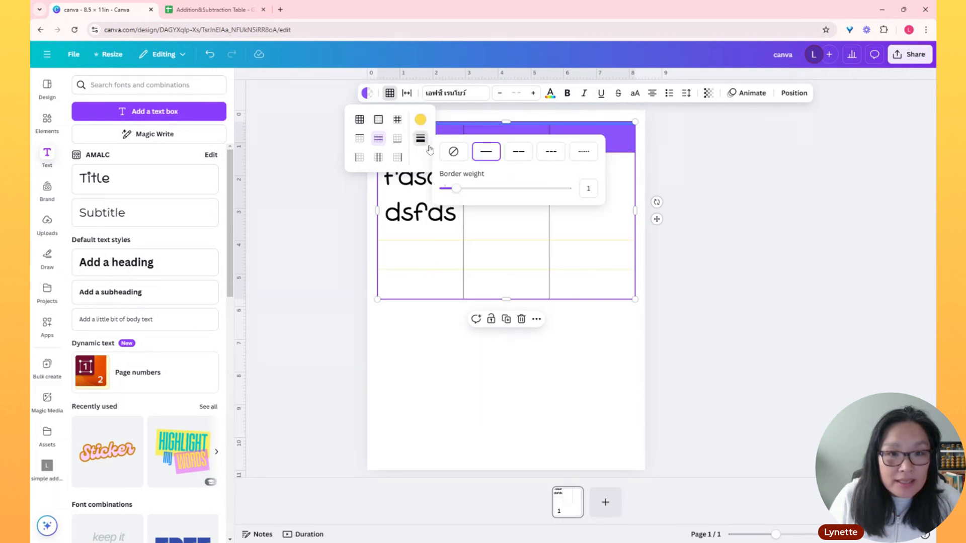
{"action": "left_click_drag", "start_coordinate": [462, 194], "coordinate": [566, 188]}
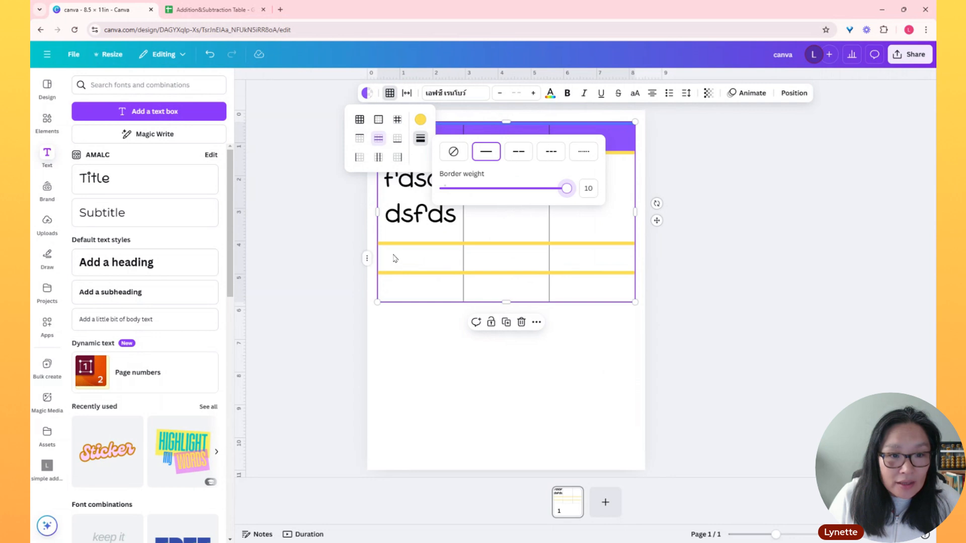
Colour only the table's bottom border rose red and set its border weight to 10
{"action": "left_click", "coordinate": [401, 157]}
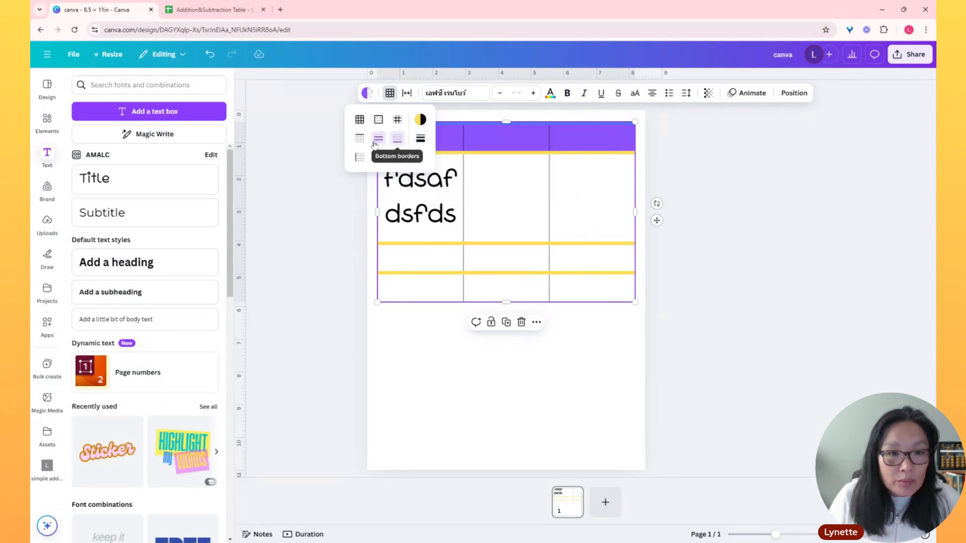
{"action": "left_click", "coordinate": [397, 138]}
{"action": "left_click", "coordinate": [397, 138]}
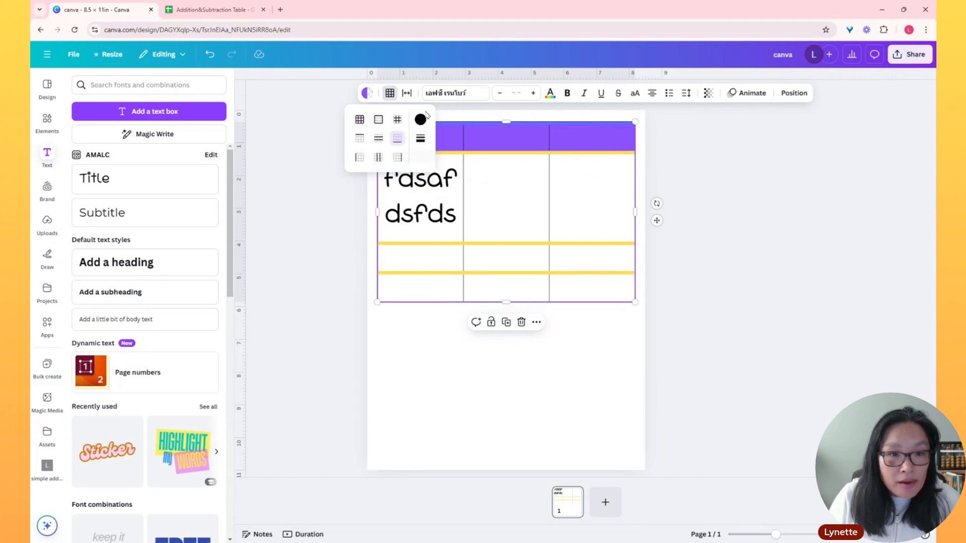
{"action": "left_click", "coordinate": [421, 120]}
{"action": "left_click", "coordinate": [493, 194]}
{"action": "left_click", "coordinate": [420, 138]}
{"action": "left_click_drag", "start_coordinate": [455, 189], "coordinate": [578, 195]}
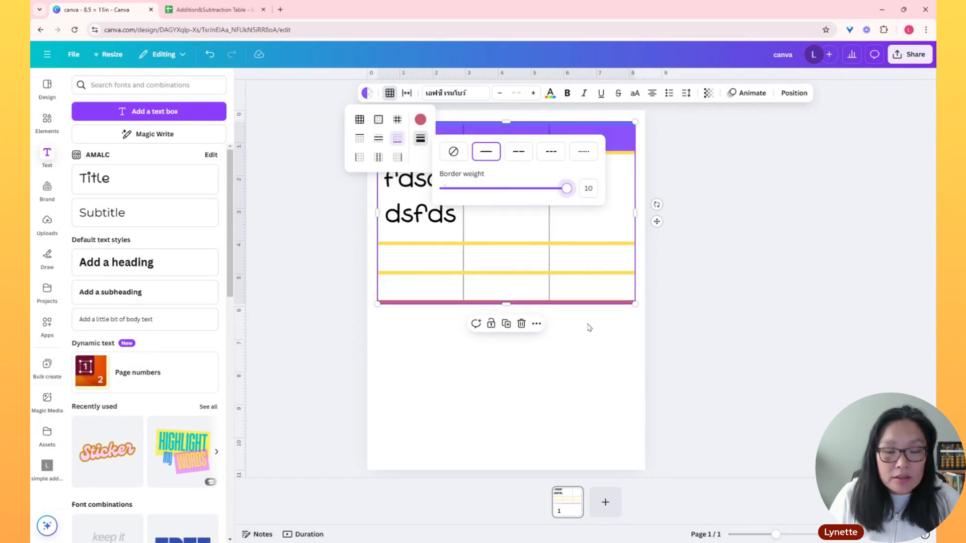
{"action": "left_click", "coordinate": [600, 361]}
{"action": "left_click", "coordinate": [600, 361]}
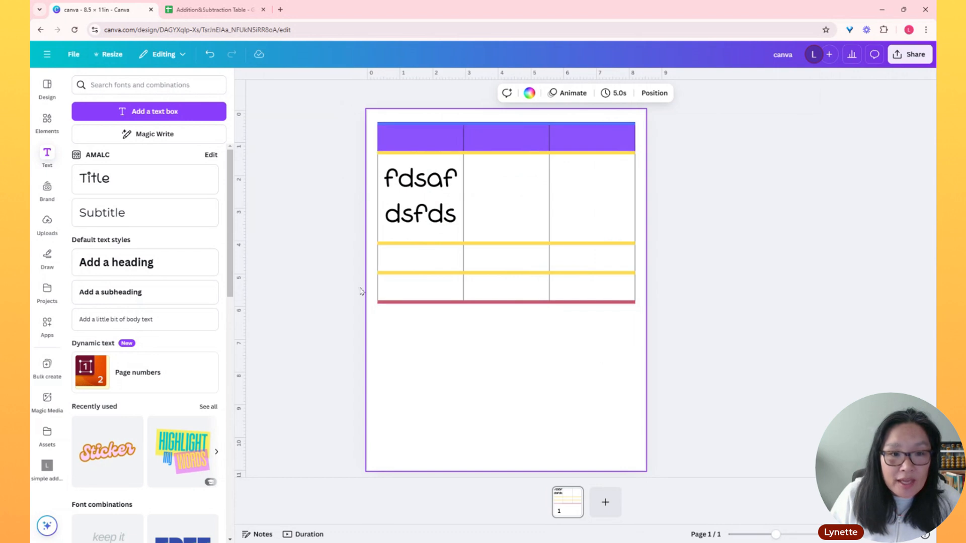
Set only the table's left outer border to a border weight of 10
{"action": "left_click", "coordinate": [378, 132]}
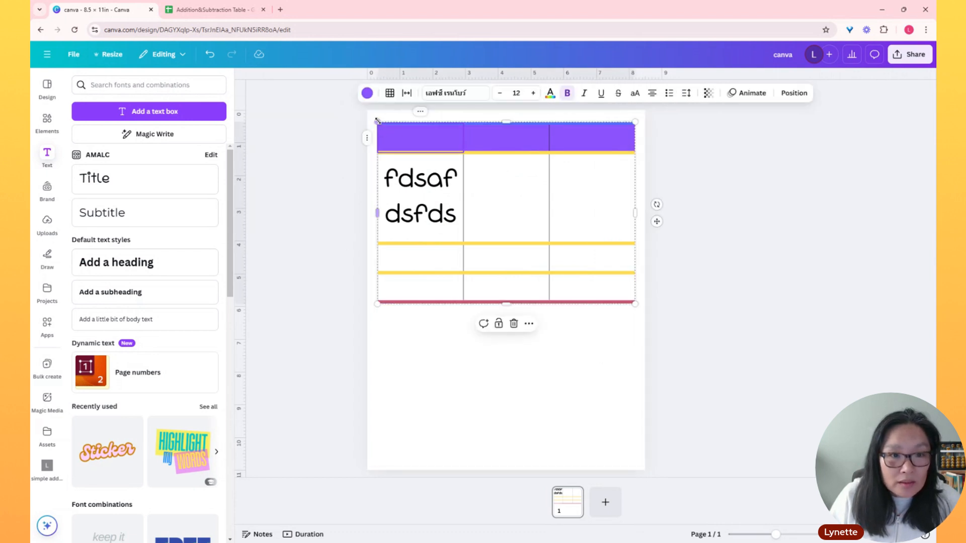
{"action": "left_click", "coordinate": [389, 95]}
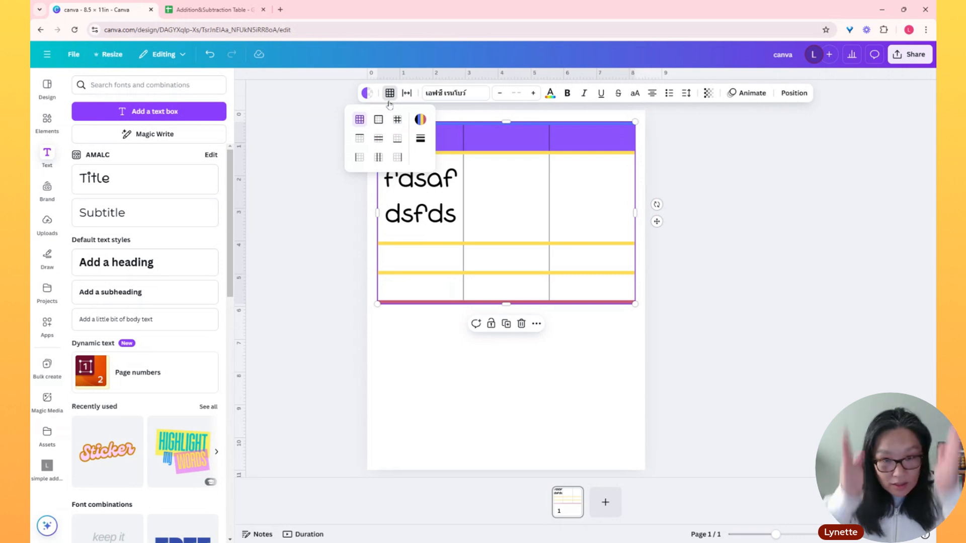
{"action": "left_click", "coordinate": [360, 160]}
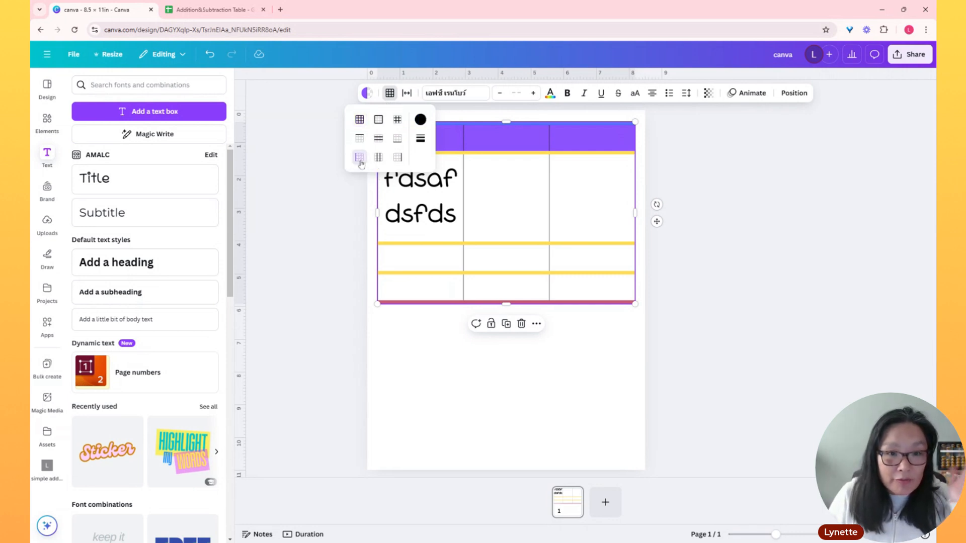
{"action": "left_click", "coordinate": [421, 138]}
{"action": "left_click_drag", "start_coordinate": [457, 189], "coordinate": [567, 188]}
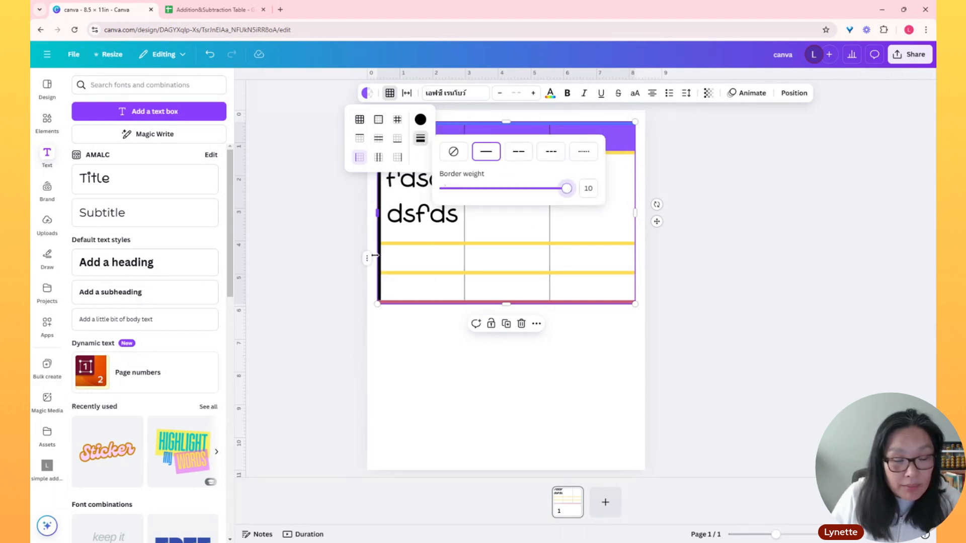
{"action": "left_click", "coordinate": [479, 397]}
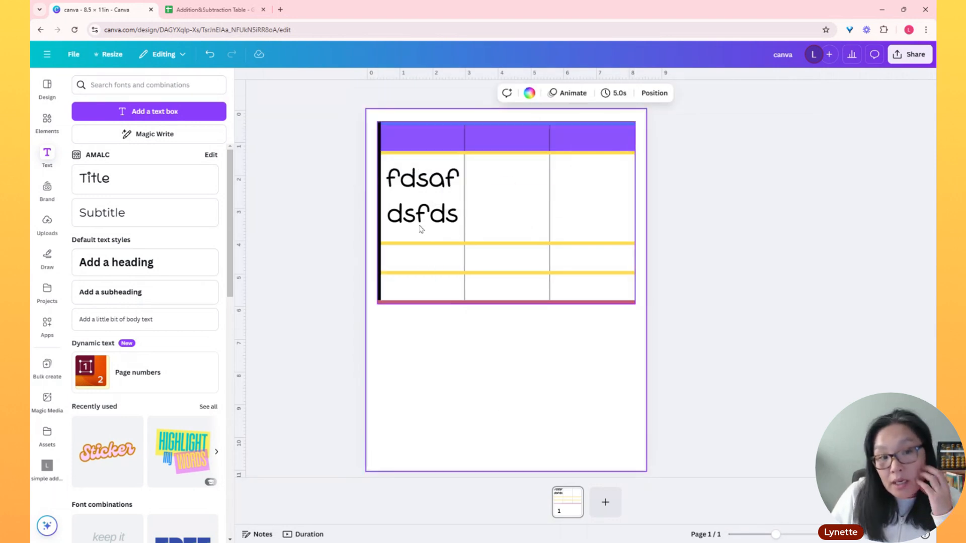
Set only the table's right outer border to a border weight of 10, keeping its colour black
{"action": "left_click", "coordinate": [391, 134]}
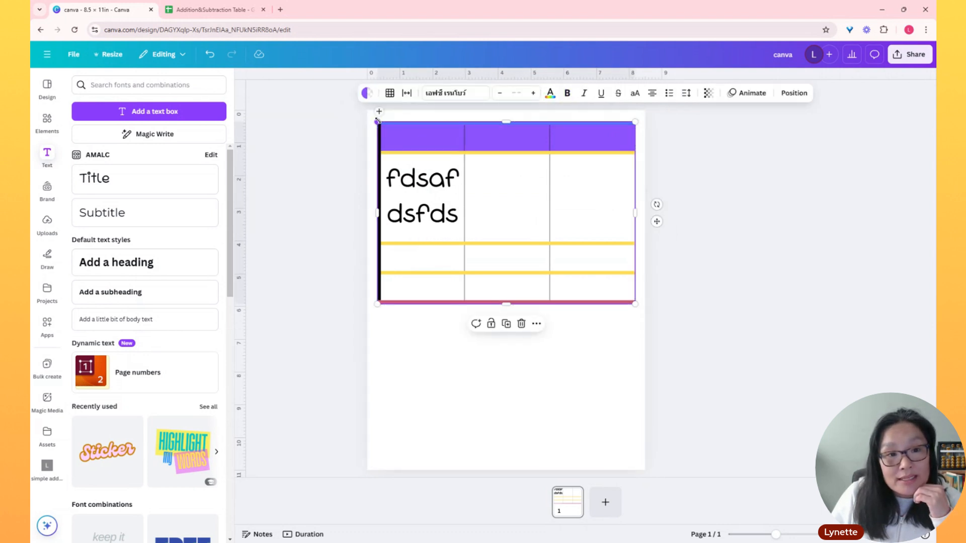
{"action": "left_click", "coordinate": [389, 94]}
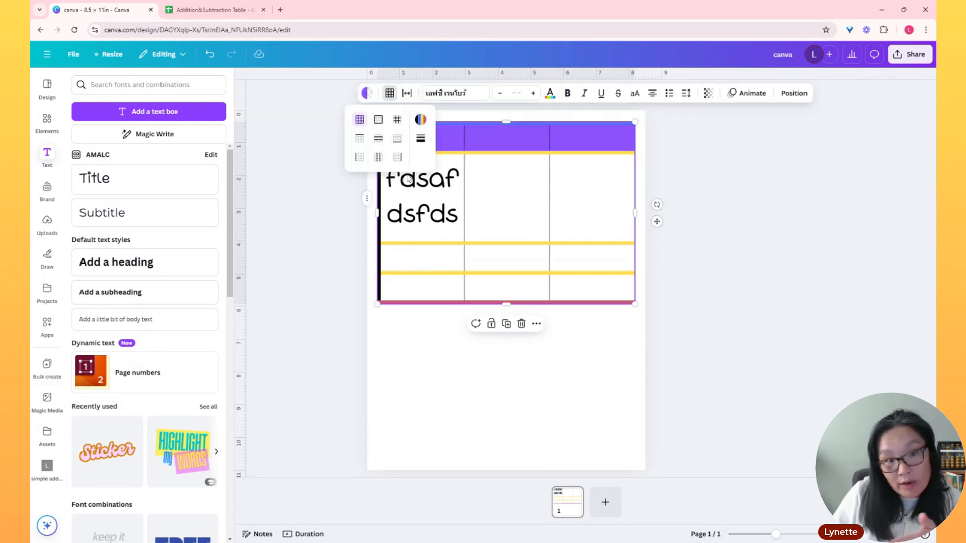
{"action": "left_click", "coordinate": [398, 157]}
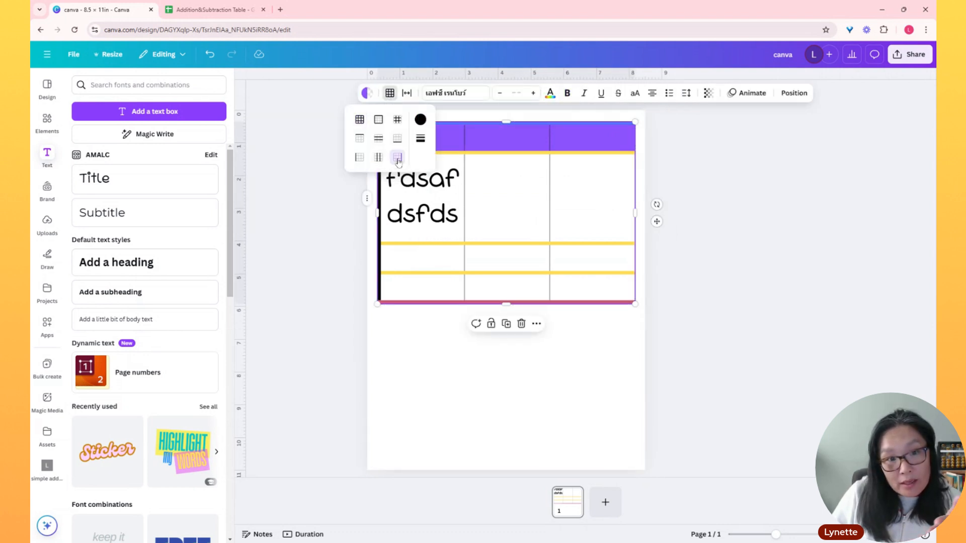
{"action": "left_click", "coordinate": [420, 119]}
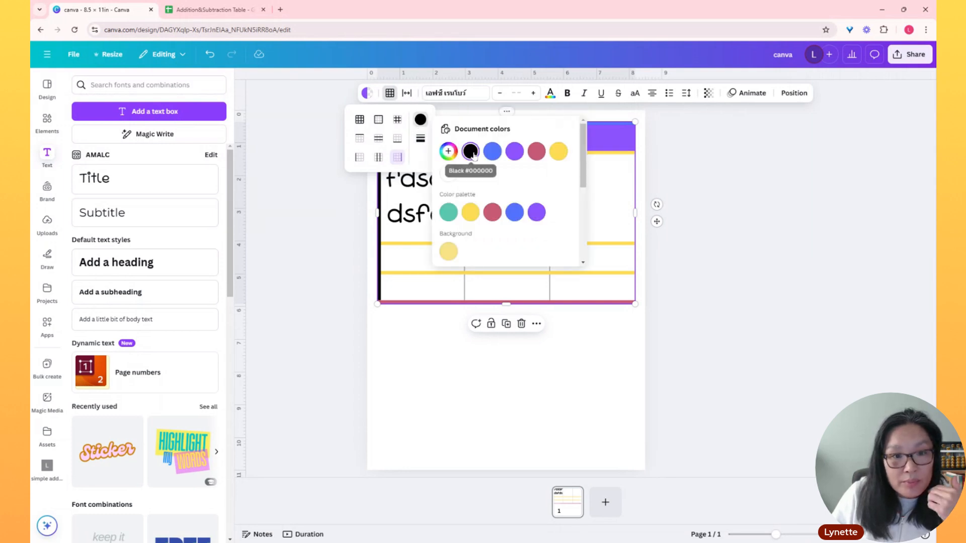
{"action": "left_click", "coordinate": [420, 138]}
{"action": "left_click_drag", "start_coordinate": [458, 189], "coordinate": [589, 187]}
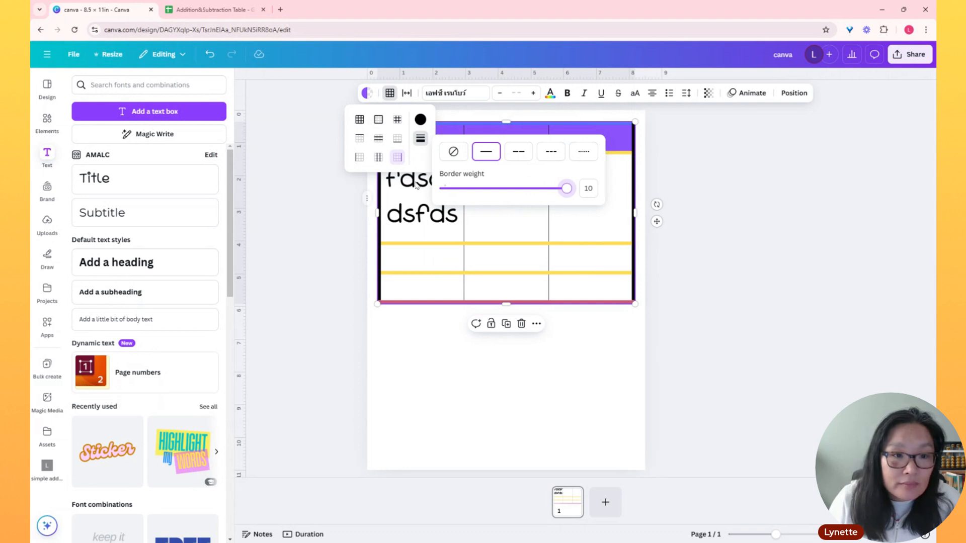
Colour the table's vertical inner borders teal green and give them a dotted line with a border weight of 10
{"action": "left_click", "coordinate": [379, 157]}
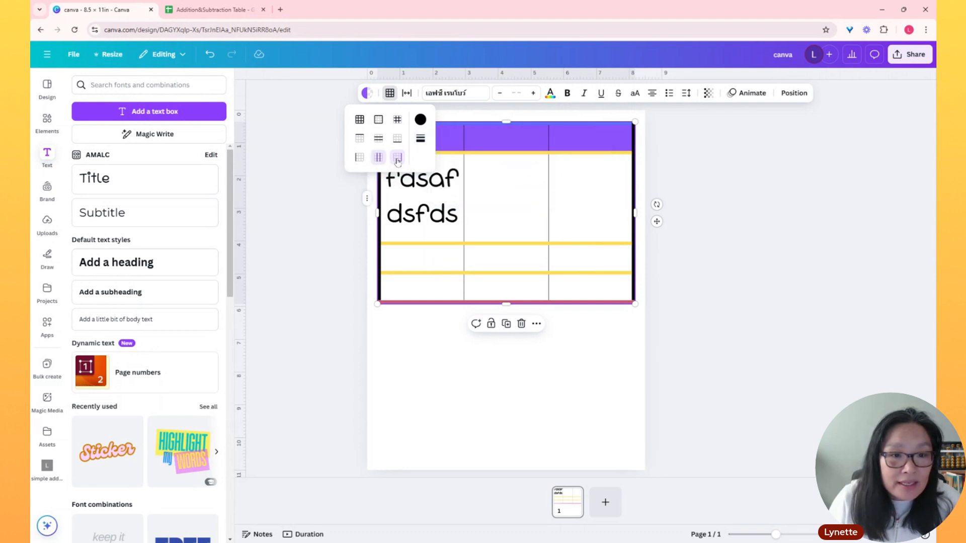
{"action": "left_click", "coordinate": [421, 121]}
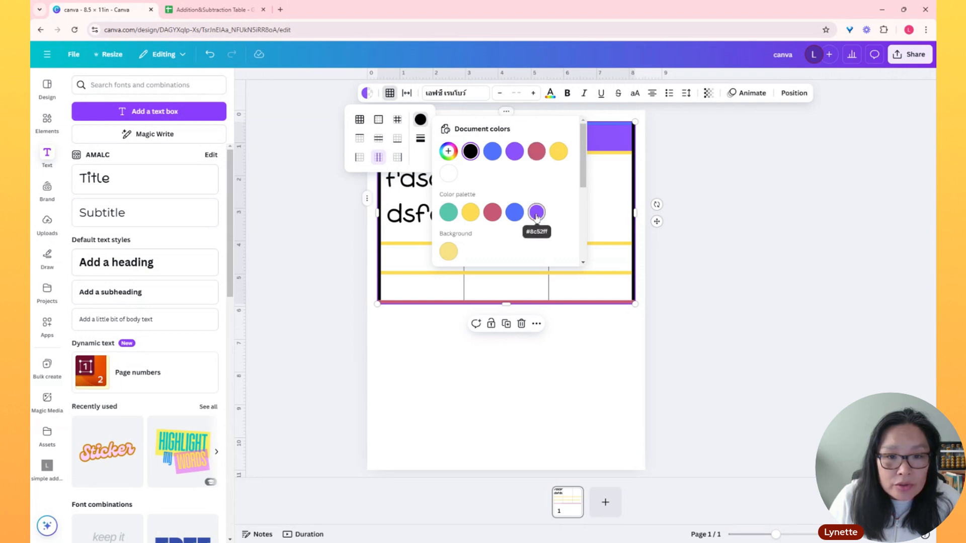
{"action": "left_click", "coordinate": [447, 213]}
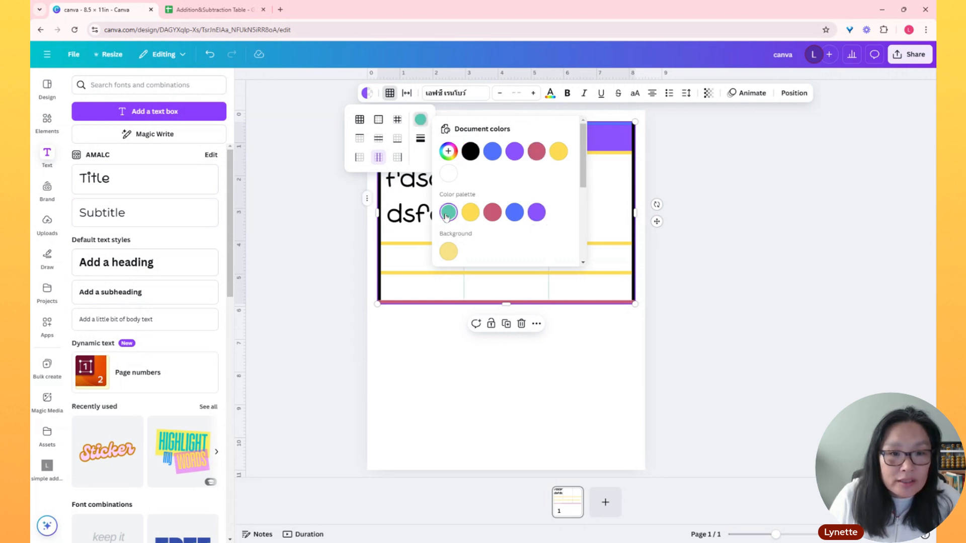
{"action": "left_click", "coordinate": [421, 140]}
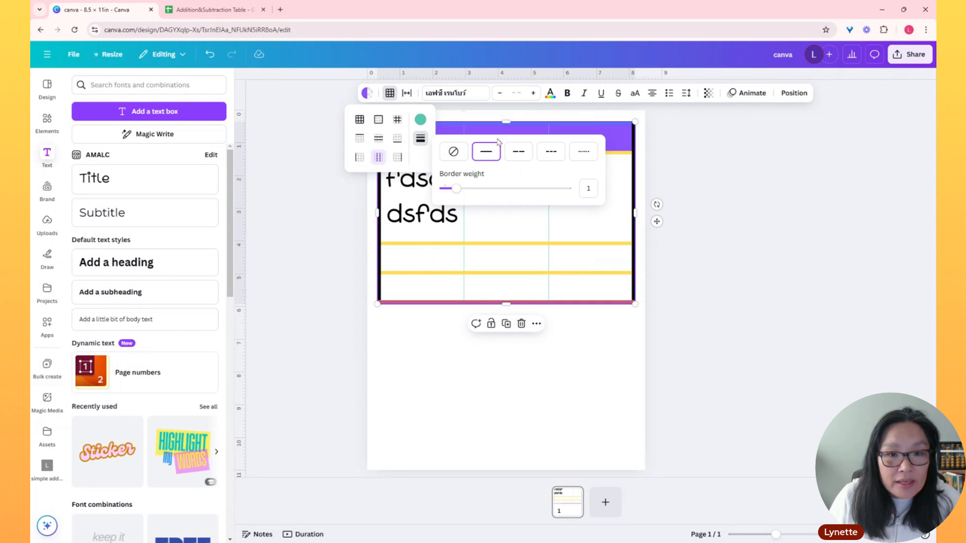
{"action": "left_click", "coordinate": [584, 153]}
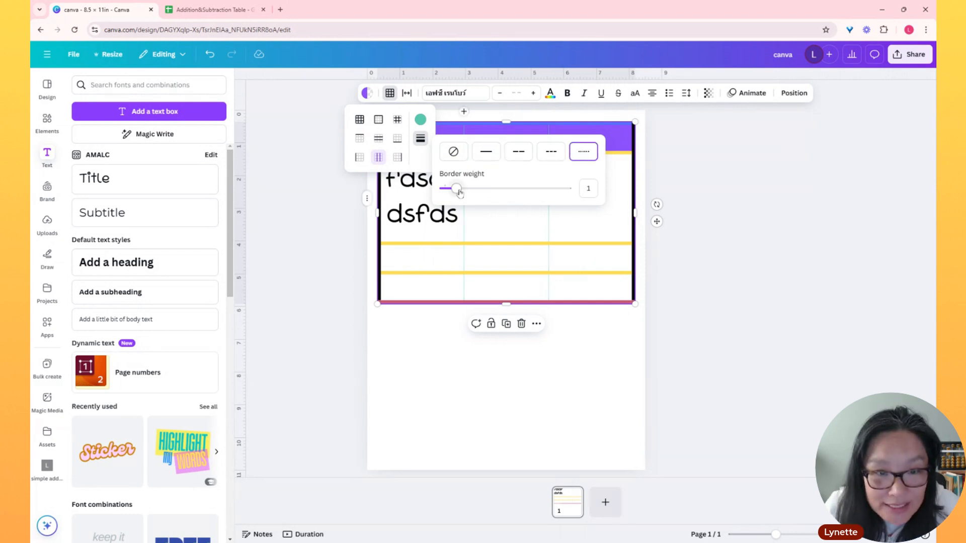
{"action": "left_click_drag", "start_coordinate": [463, 190], "coordinate": [569, 190]}
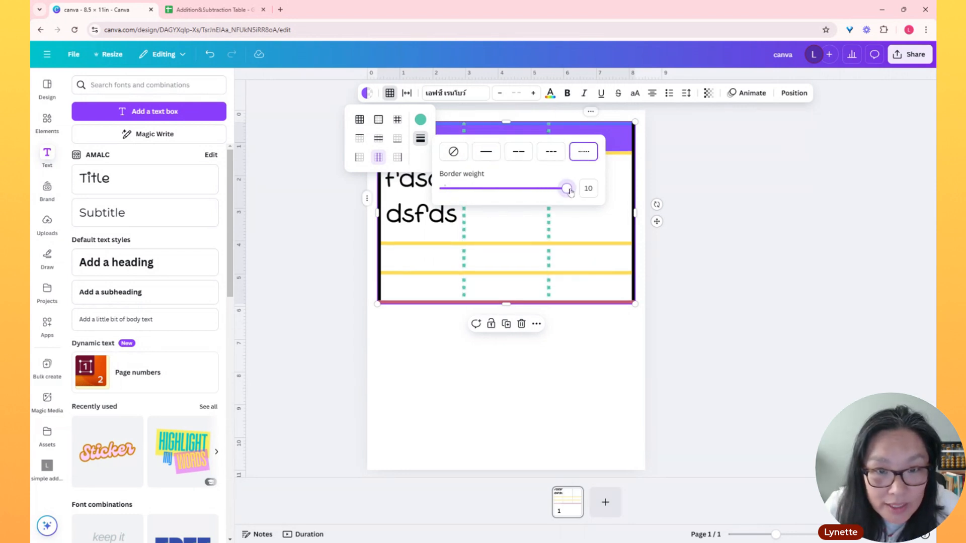
{"action": "left_click", "coordinate": [589, 381]}
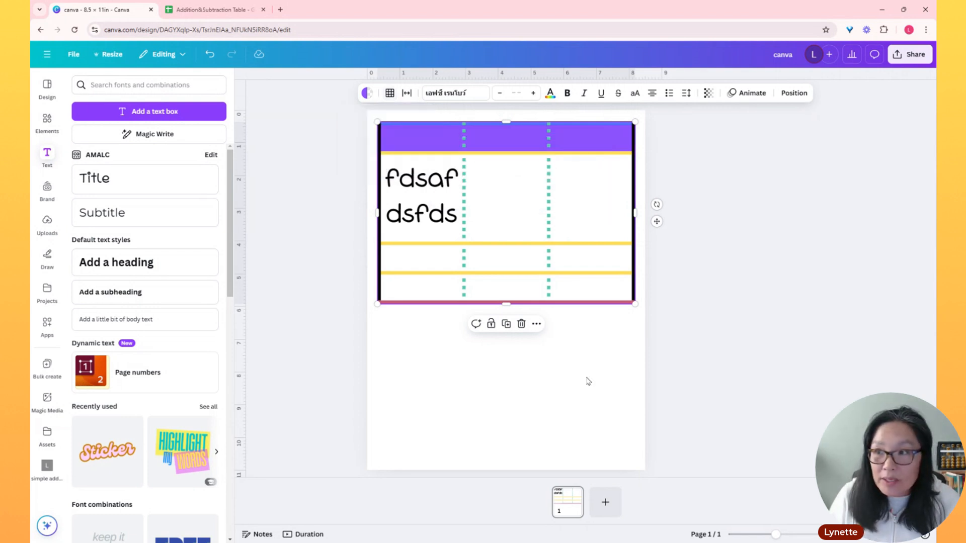
{"action": "left_click", "coordinate": [588, 381]}
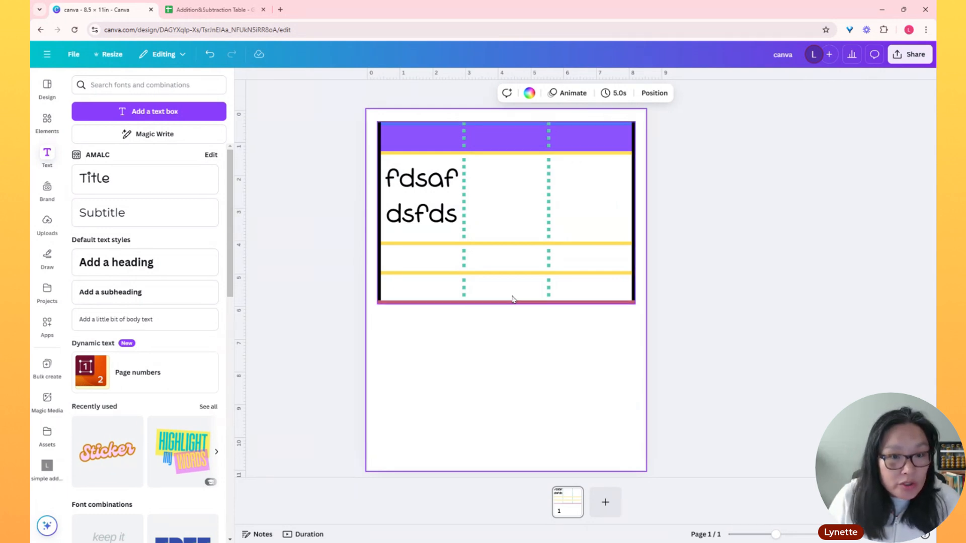
Delete the styled table from the page and switch to the Addition&Subtraction Table spreadsheet in Google Sheets
{"action": "left_click", "coordinate": [390, 134]}
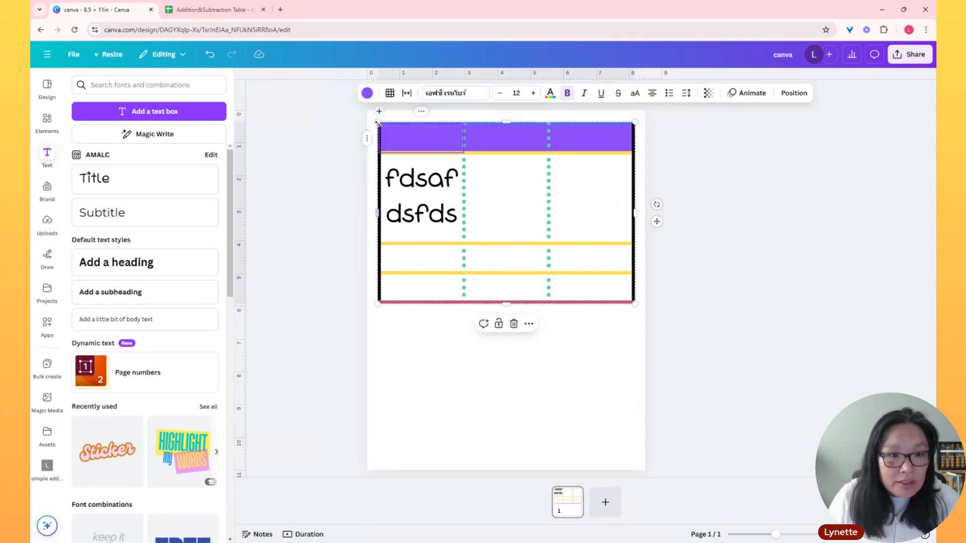
{"action": "key", "text": "Delete"}
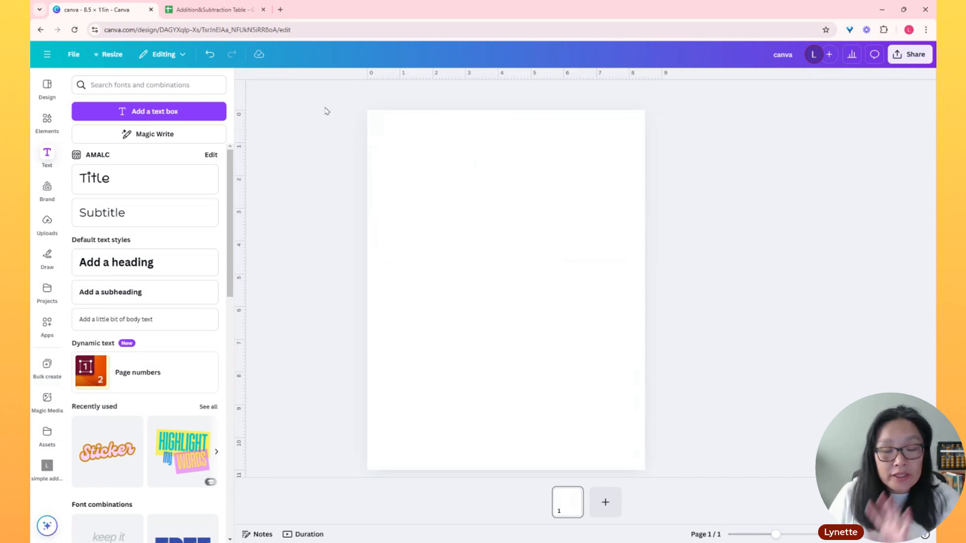
{"action": "left_click", "coordinate": [214, 9]}
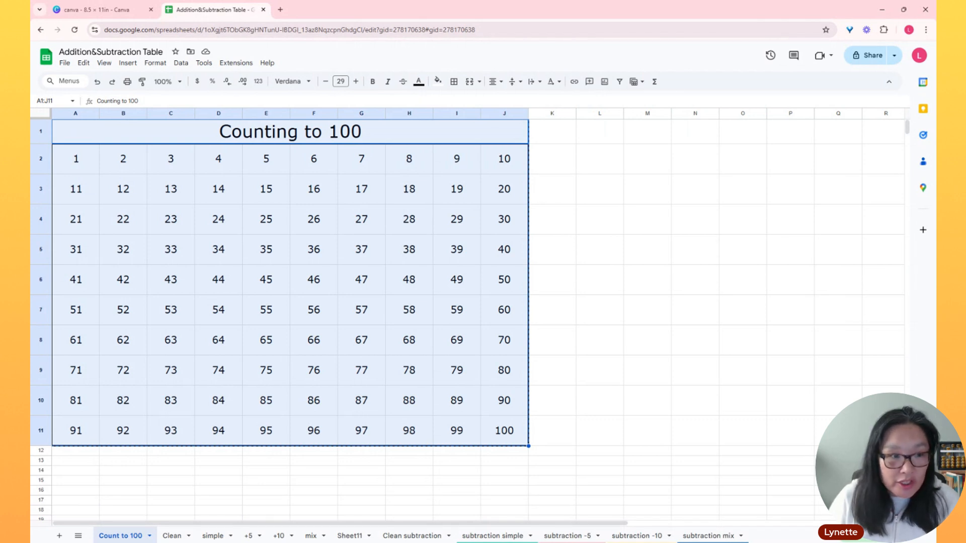
Copy the whole Counting to 100 table, cells A1:J11, from the Count to 100 sheet
{"action": "left_click", "coordinate": [780, 503]}
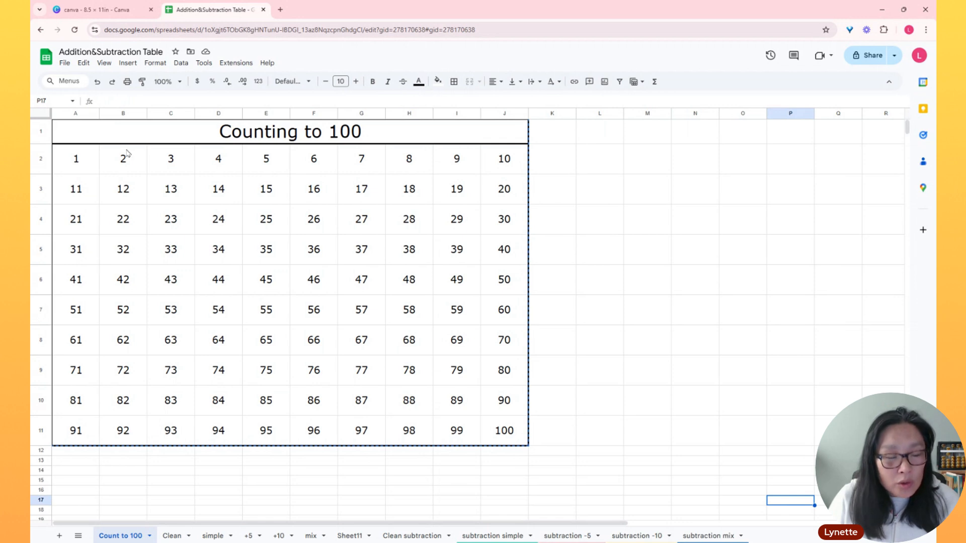
{"action": "left_click", "coordinate": [68, 137]}
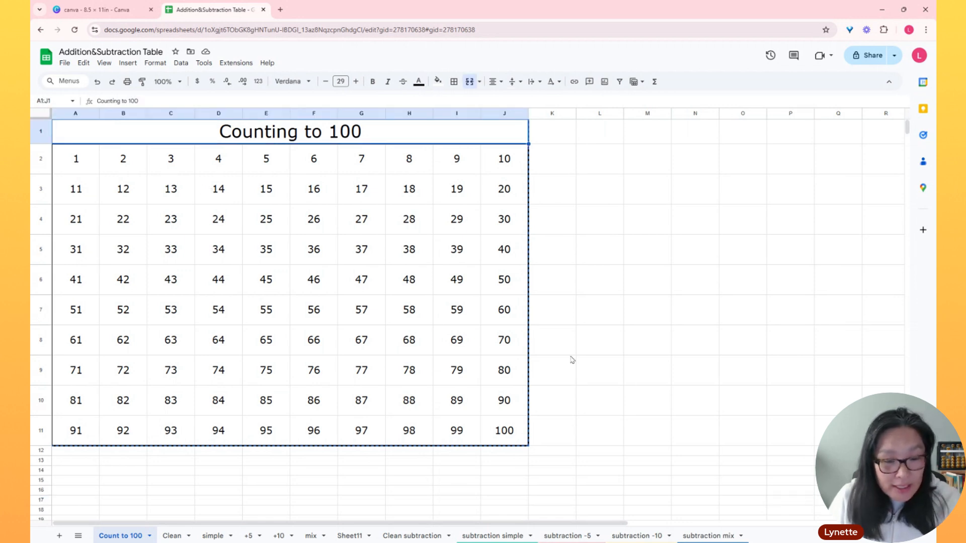
{"action": "left_click", "coordinate": [713, 400]}
{"action": "left_click", "coordinate": [513, 442]}
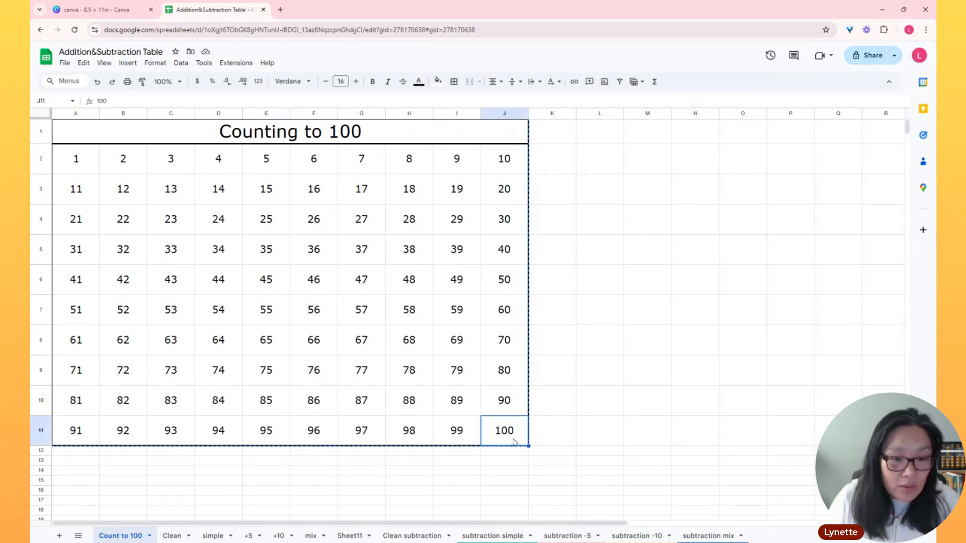
{"action": "left_click", "coordinate": [582, 319]}
{"action": "left_click_drag", "start_coordinate": [518, 438], "coordinate": [57, 119]}
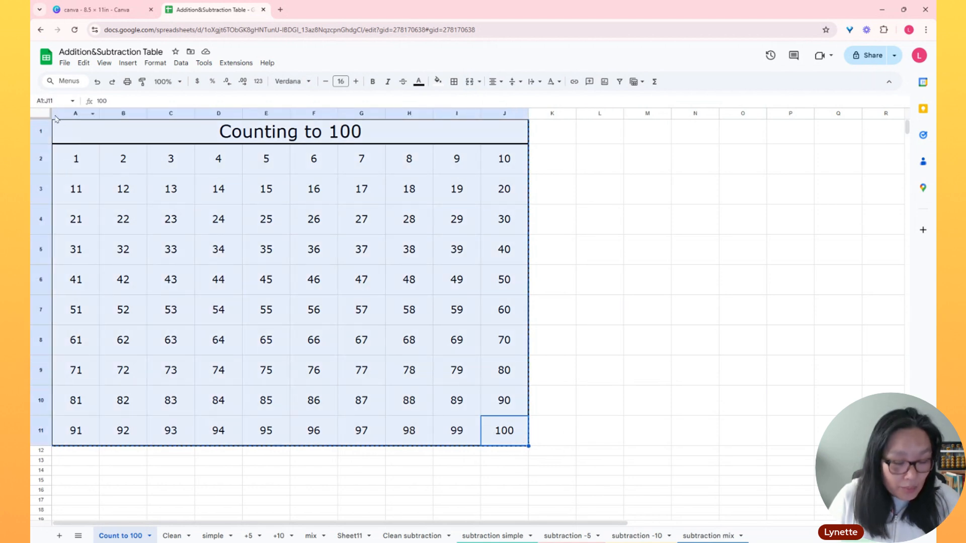
{"action": "right_click", "coordinate": [107, 160]}
{"action": "left_click", "coordinate": [133, 179]}
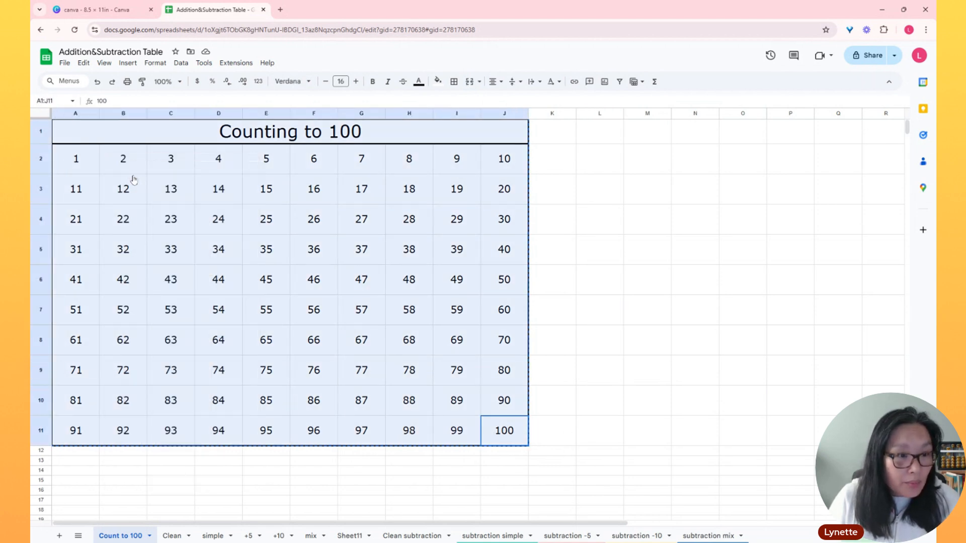
Switch to Canva, paste the copied number table onto the blank page and enlarge it to nearly the full page width
{"action": "left_click", "coordinate": [125, 11]}
{"action": "left_click", "coordinate": [400, 209]}
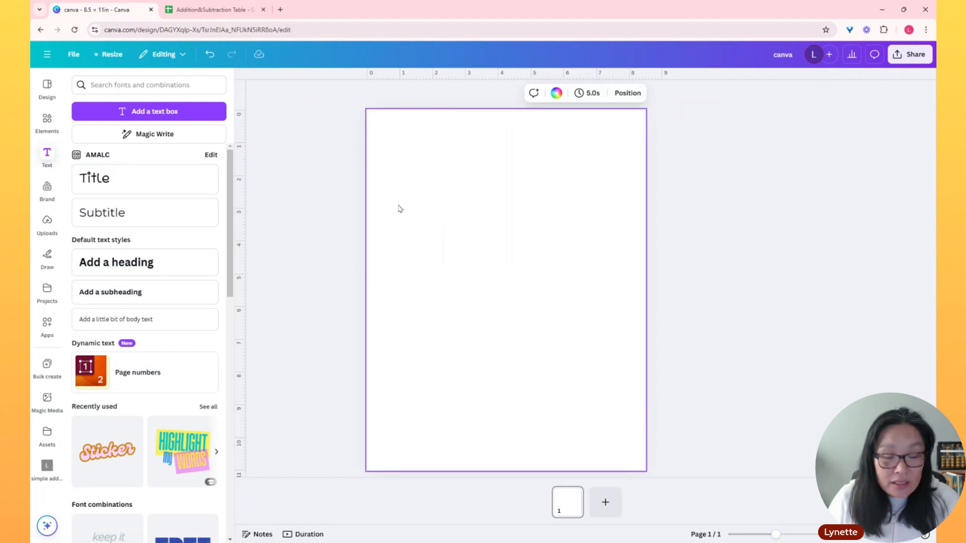
{"action": "key", "text": "ctrl+v"}
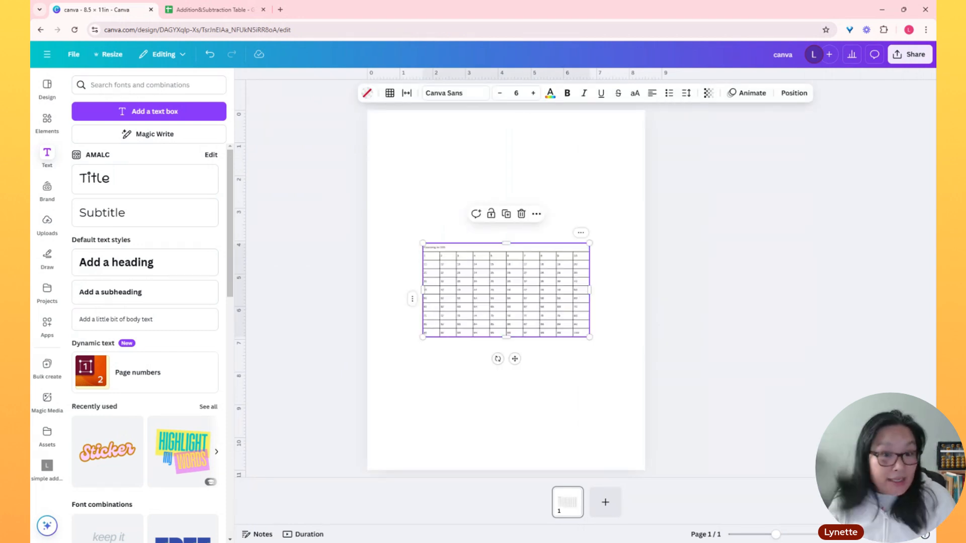
{"action": "left_click_drag", "start_coordinate": [421, 242], "coordinate": [376, 172]}
{"action": "left_click_drag", "start_coordinate": [590, 338], "coordinate": [628, 377]}
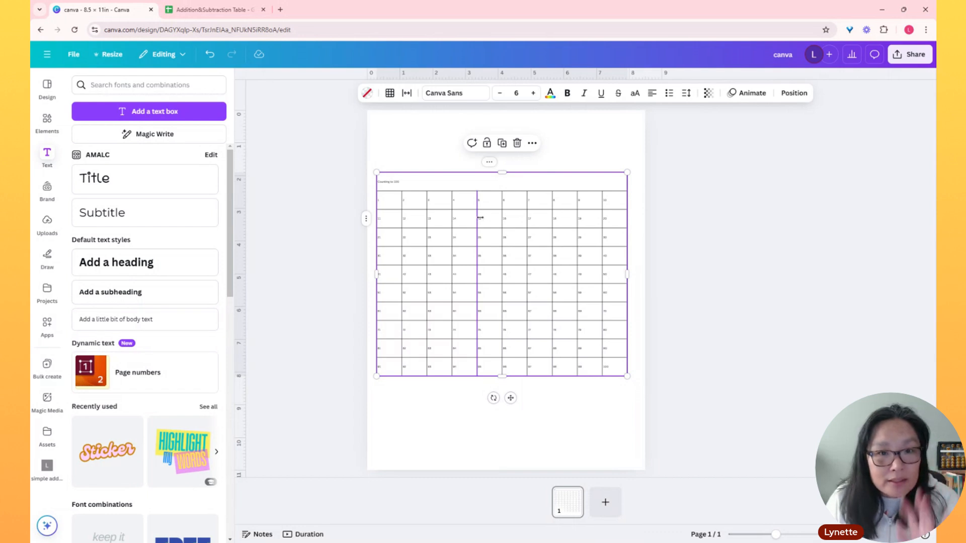
Try a font size of 30 for all the text in the pasted number table
{"action": "left_click", "coordinate": [518, 93]}
{"action": "type", "text": "3"}
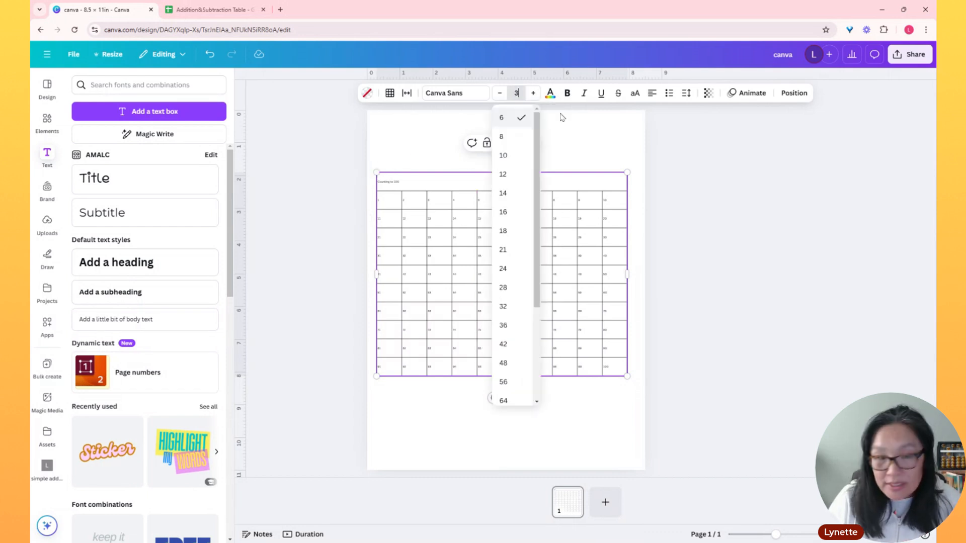
{"action": "type", "text": "0"}
{"action": "key", "text": "Return"}
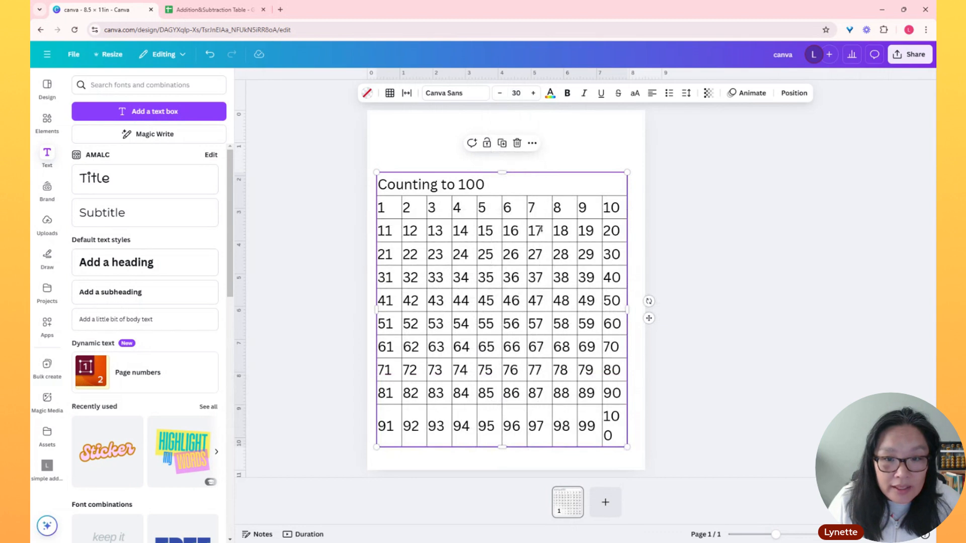
Set the font size of all the text in the number table to 25
{"action": "left_click", "coordinate": [517, 93]}
{"action": "type", "text": "25"}
{"action": "key", "text": "Return"}
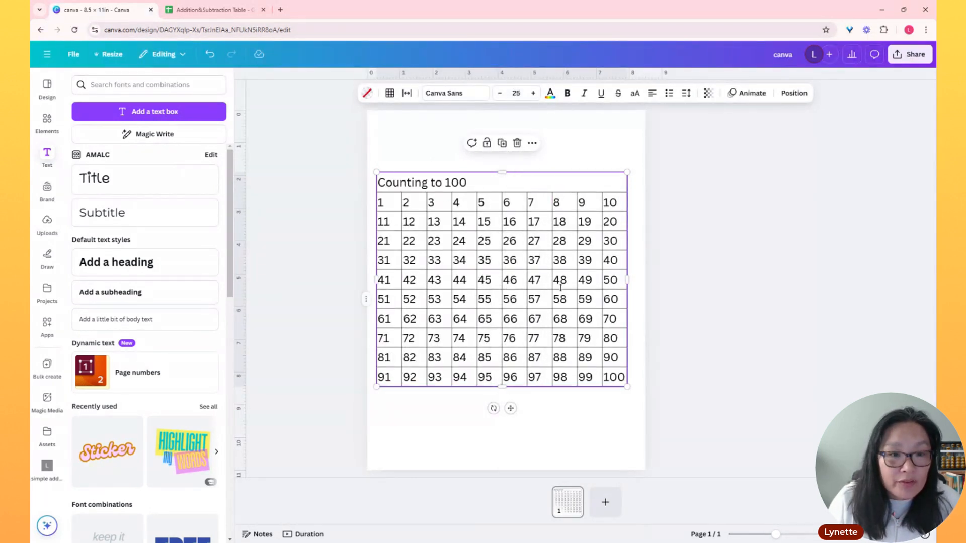
Centre-align the "Counting to 100" title in the table's merged top row
{"action": "left_click", "coordinate": [508, 188]}
{"action": "double_click", "coordinate": [565, 178]}
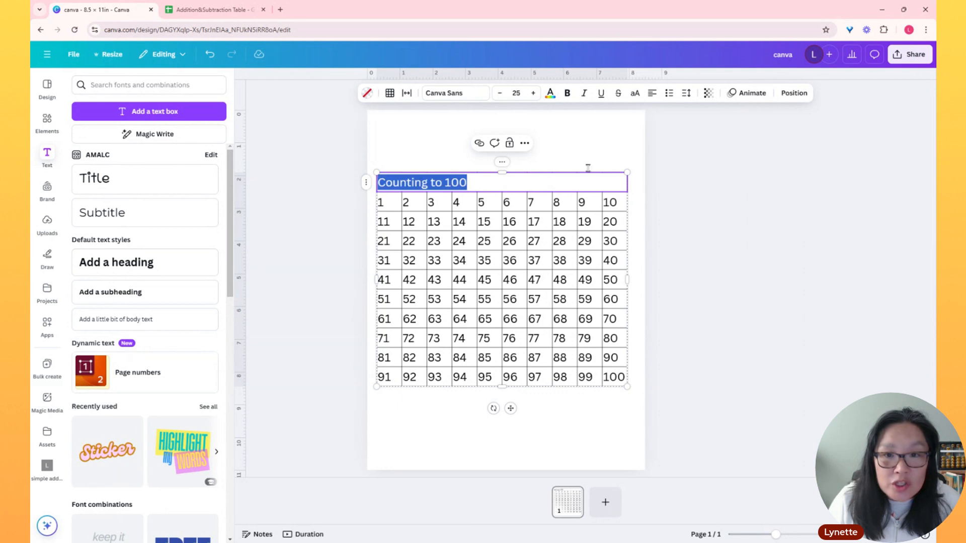
{"action": "left_click", "coordinate": [586, 140]}
{"action": "left_click", "coordinate": [558, 190]}
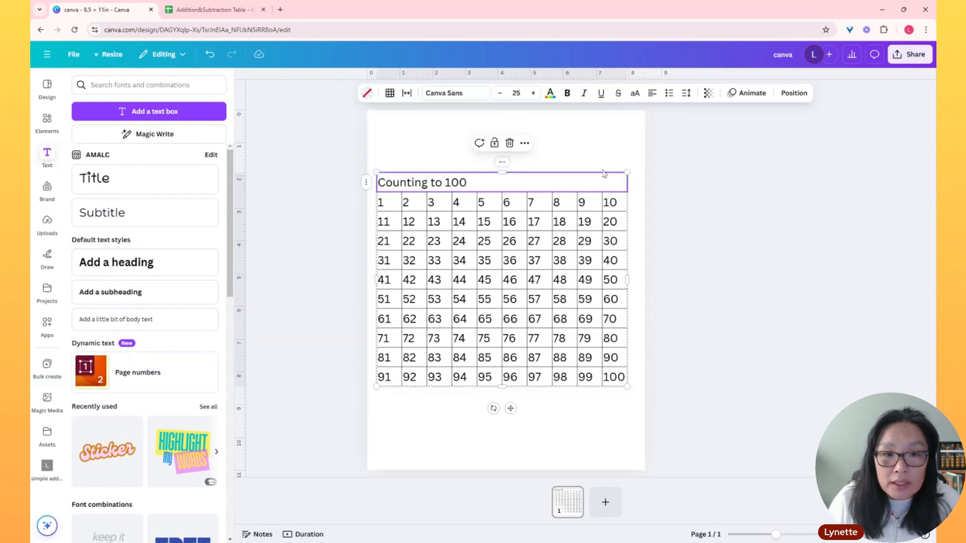
{"action": "left_click", "coordinate": [652, 93]}
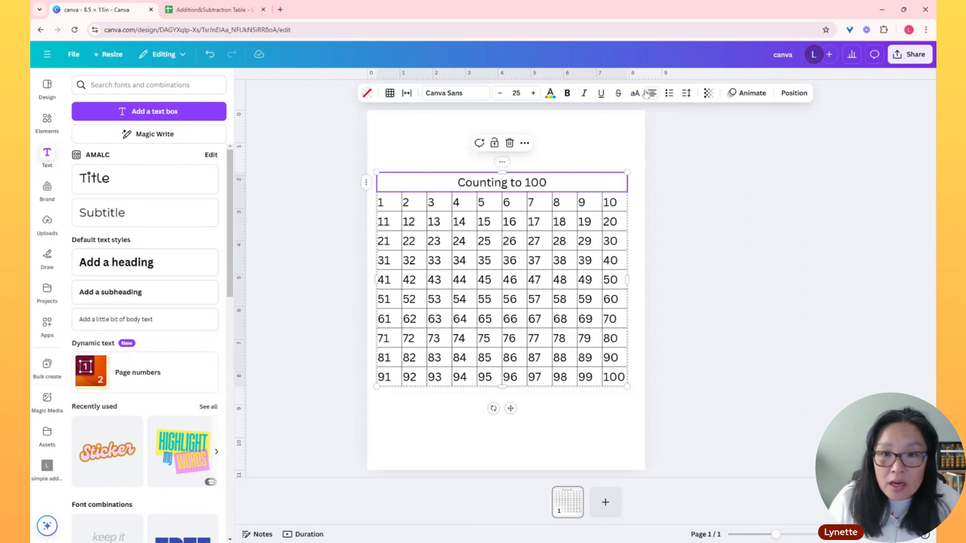
Centre-align the text in every cell of the number table
{"action": "left_click", "coordinate": [376, 172]}
{"action": "left_click", "coordinate": [653, 94]}
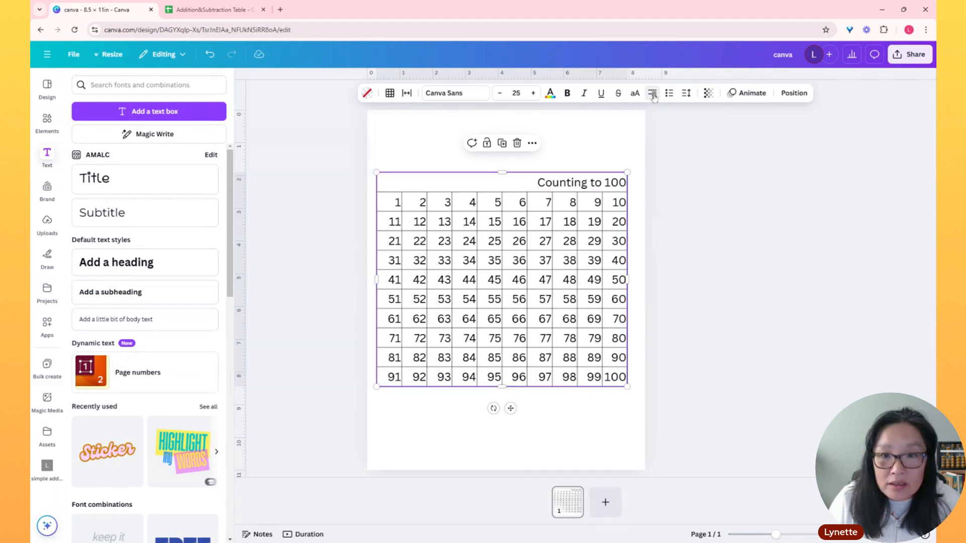
{"action": "left_click", "coordinate": [652, 94]}
{"action": "left_click", "coordinate": [653, 94]}
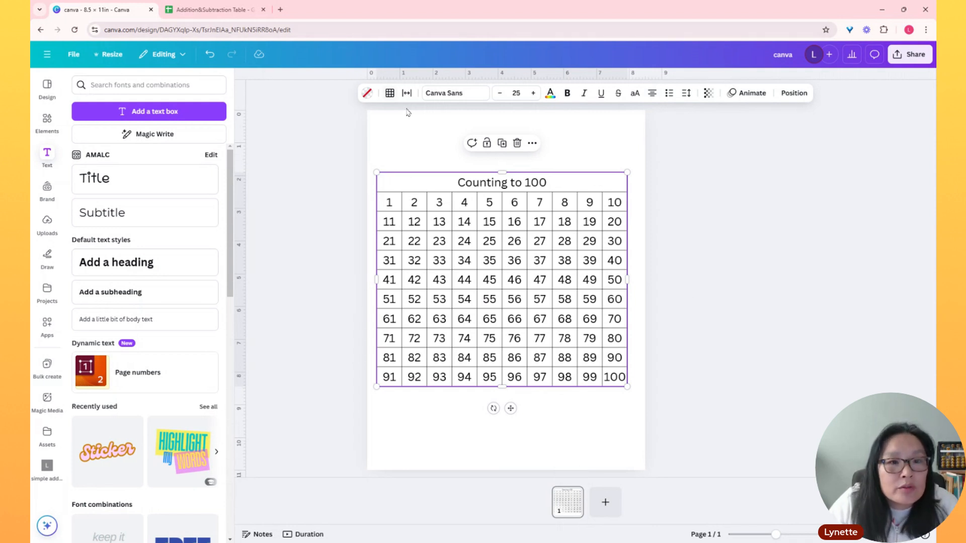
Give the number table's outer border a solid line with a weight of 6
{"action": "left_click", "coordinate": [389, 94]}
{"action": "left_click", "coordinate": [379, 119]}
{"action": "left_click", "coordinate": [420, 139]}
{"action": "left_click_drag", "start_coordinate": [446, 188], "coordinate": [523, 194]}
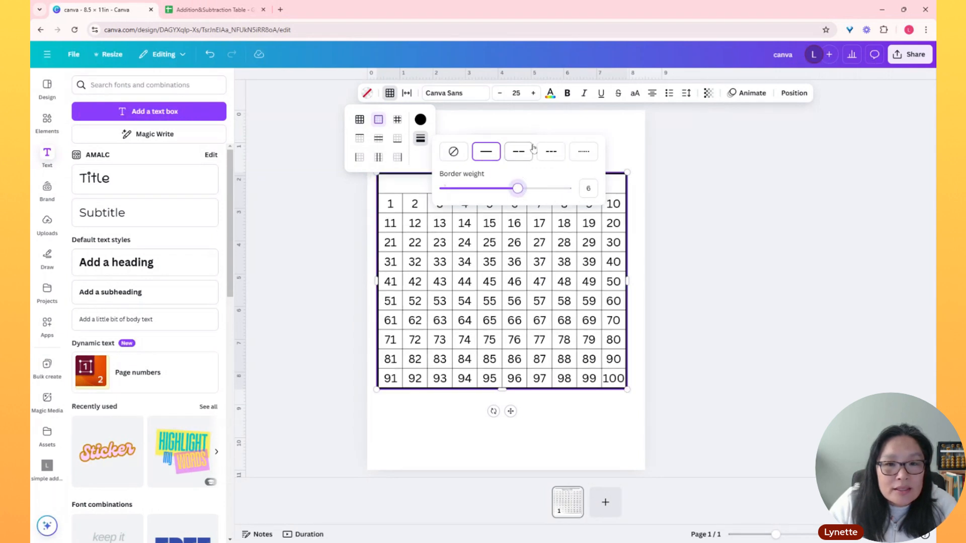
{"action": "left_click", "coordinate": [493, 123]}
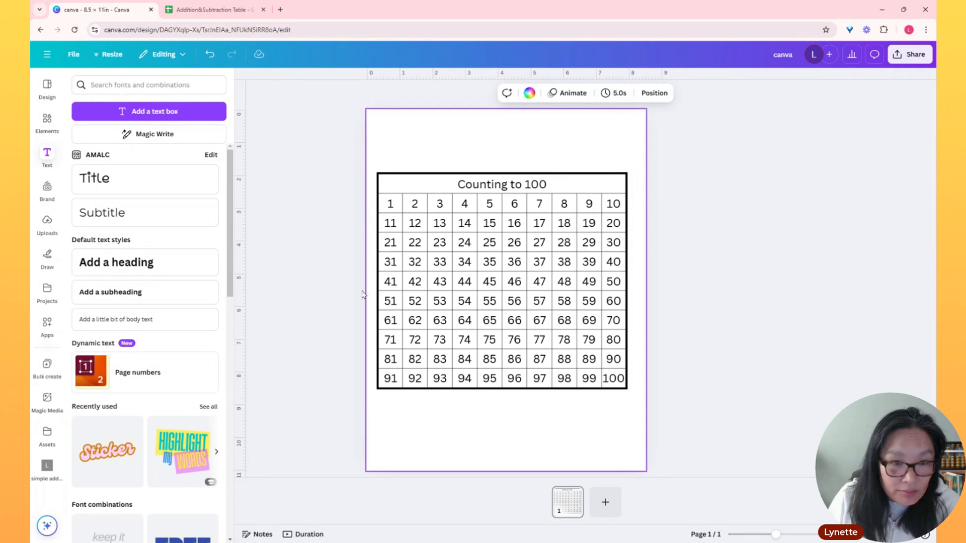
Align the number table to the centre and middle of the page
{"action": "left_click", "coordinate": [383, 184]}
{"action": "left_click", "coordinate": [377, 173]}
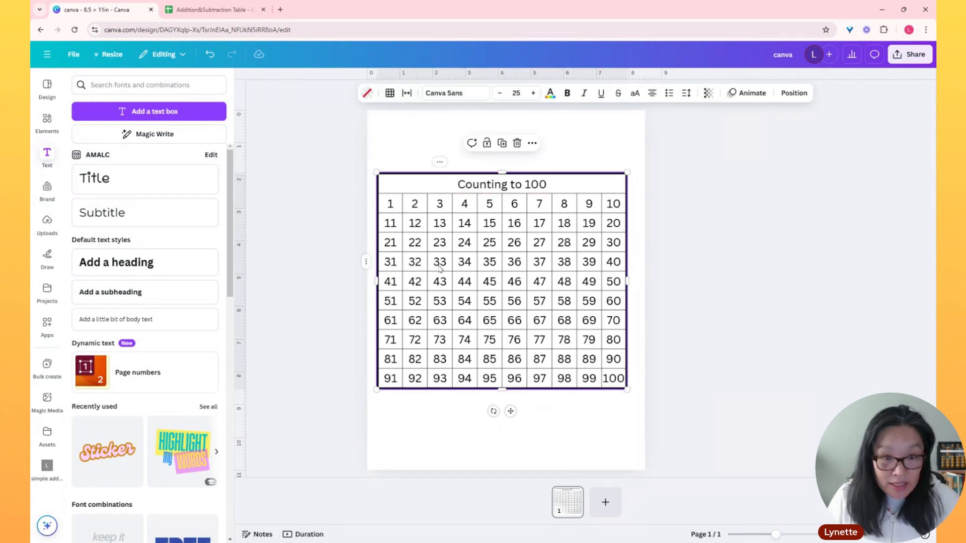
{"action": "left_click", "coordinate": [793, 95]}
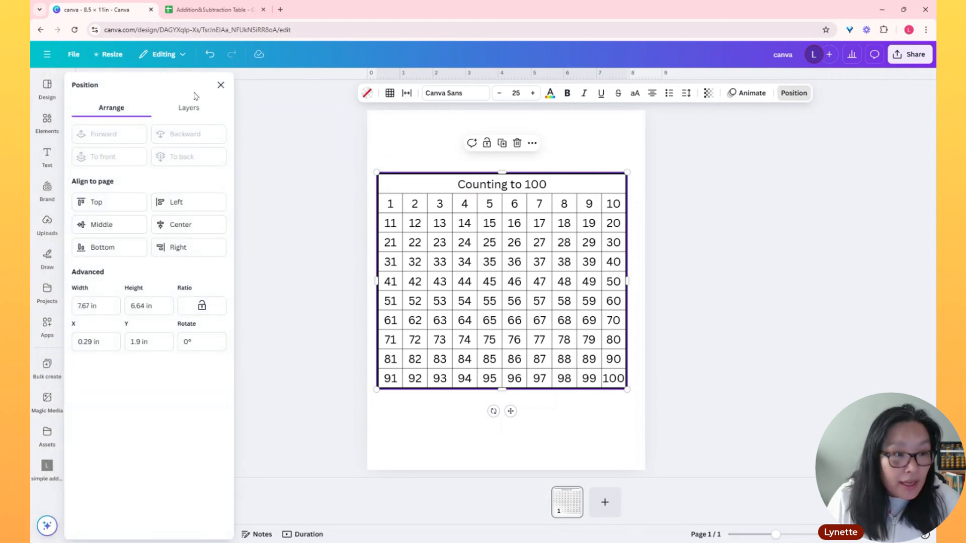
{"action": "left_click", "coordinate": [184, 225]}
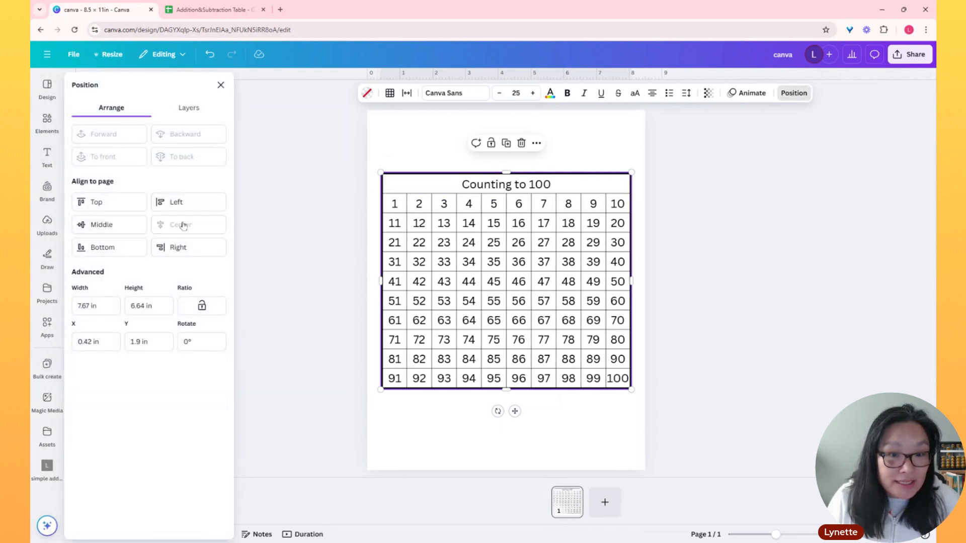
{"action": "left_click", "coordinate": [110, 227]}
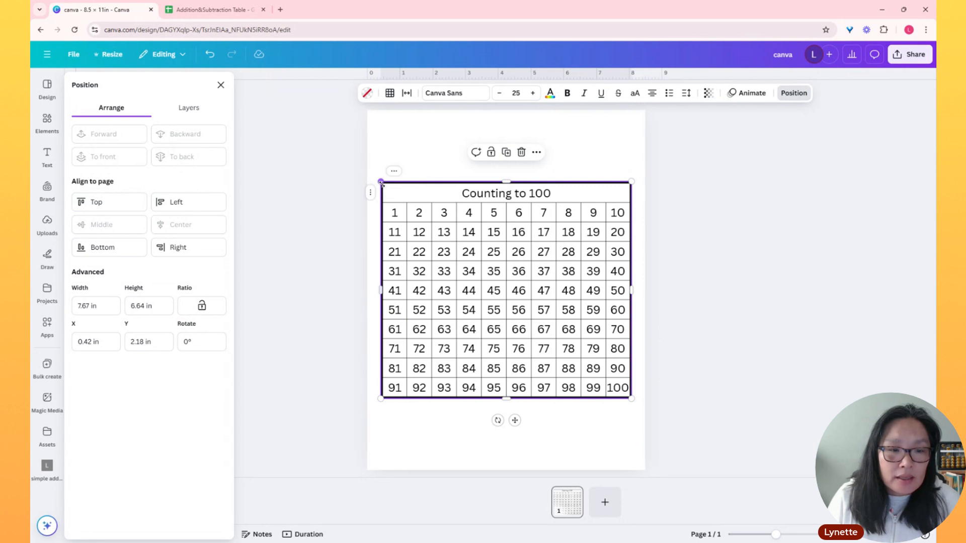
Try a cell spacing of 20 on the number table and return it to 2
{"action": "left_click", "coordinate": [407, 95]}
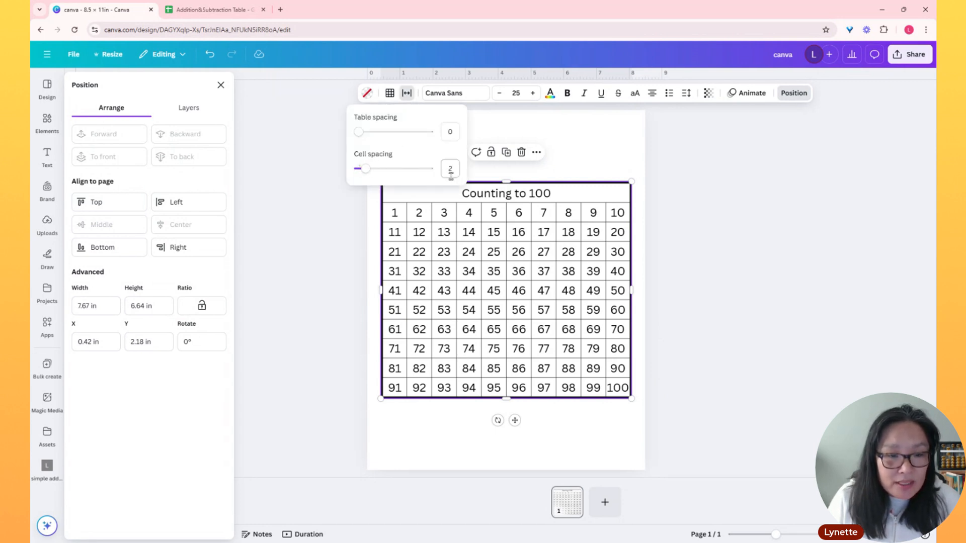
{"action": "left_click_drag", "start_coordinate": [363, 174], "coordinate": [447, 170]}
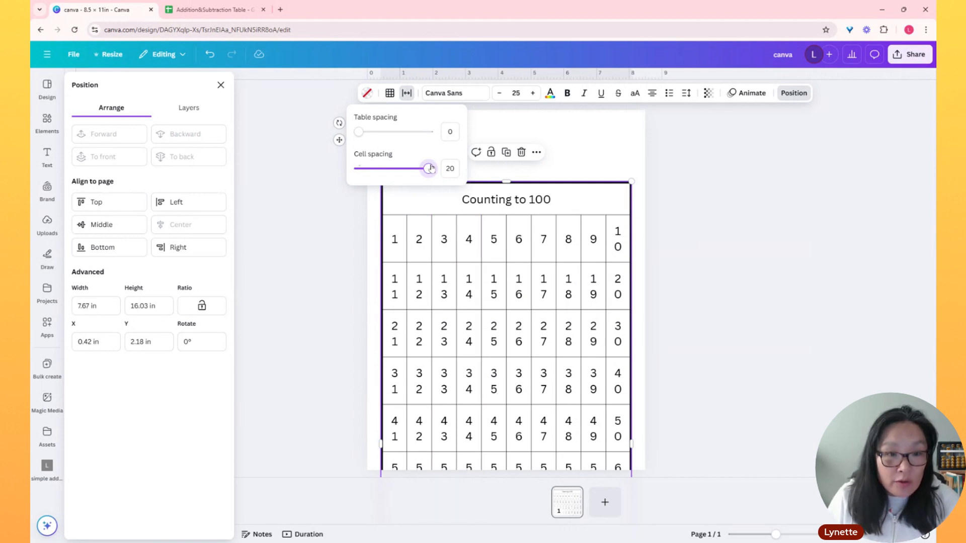
{"action": "left_click_drag", "start_coordinate": [428, 172], "coordinate": [366, 176]}
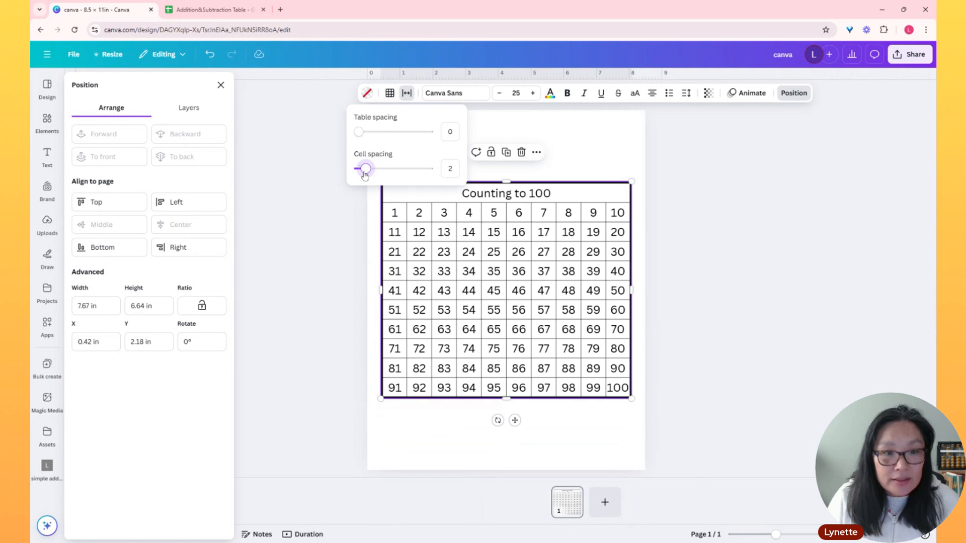